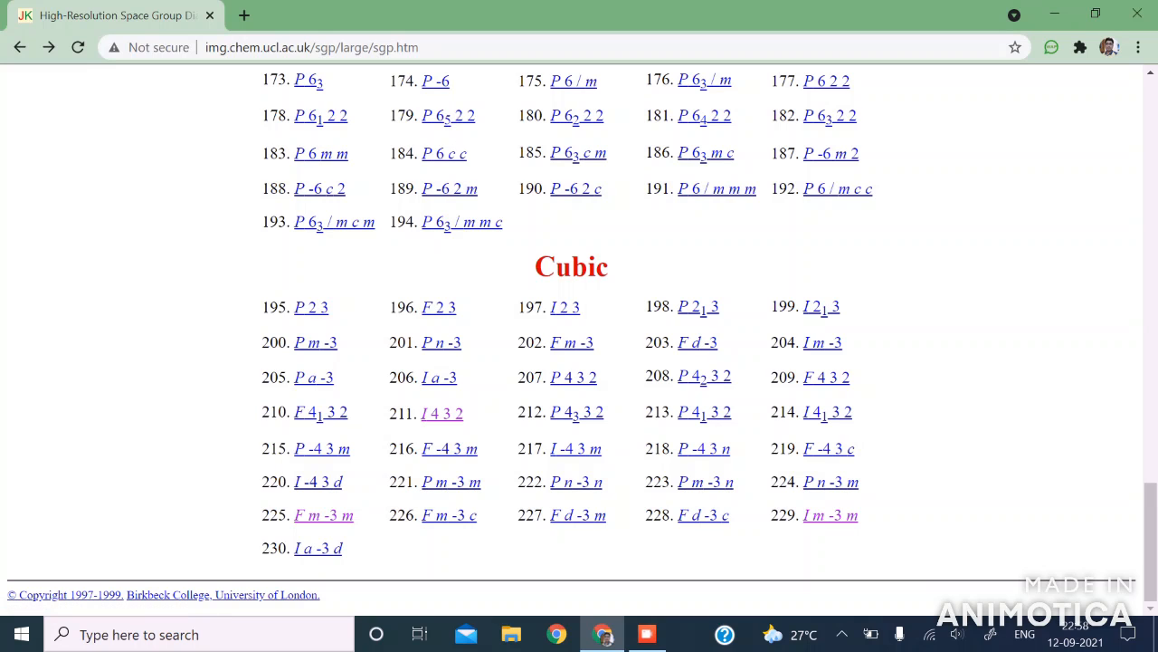
Step: Open the page for cubic space group 225, F m -3 m, and examine its symmetry diagram and equivalent positions
click(323, 515)
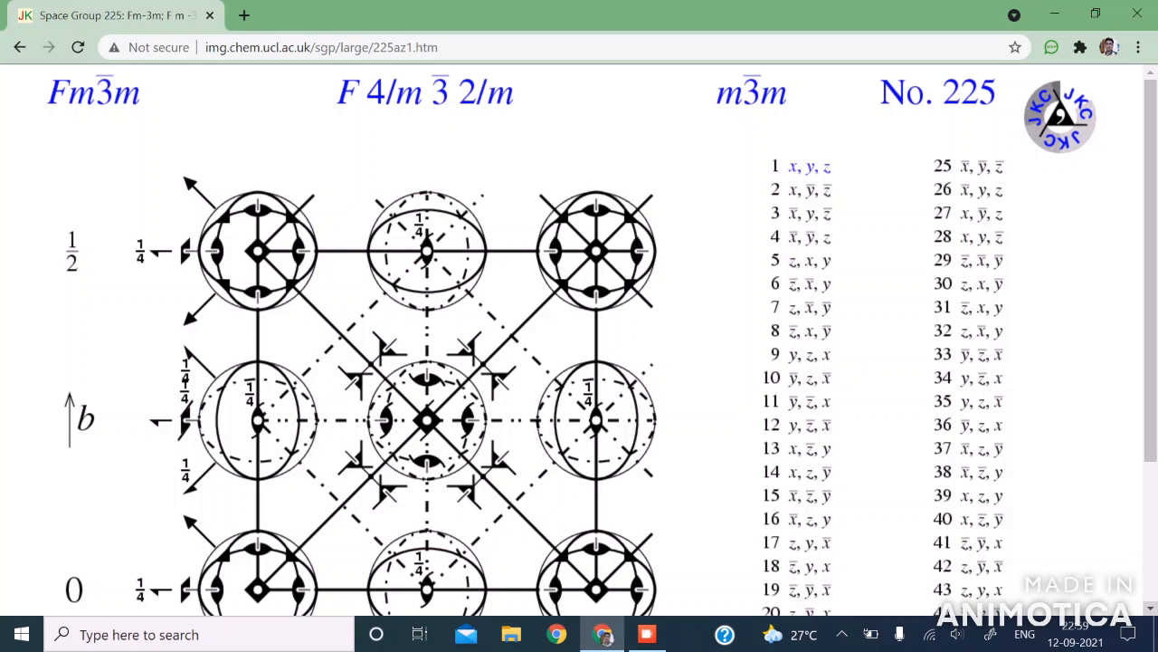
scroll(579, 339, down, 3)
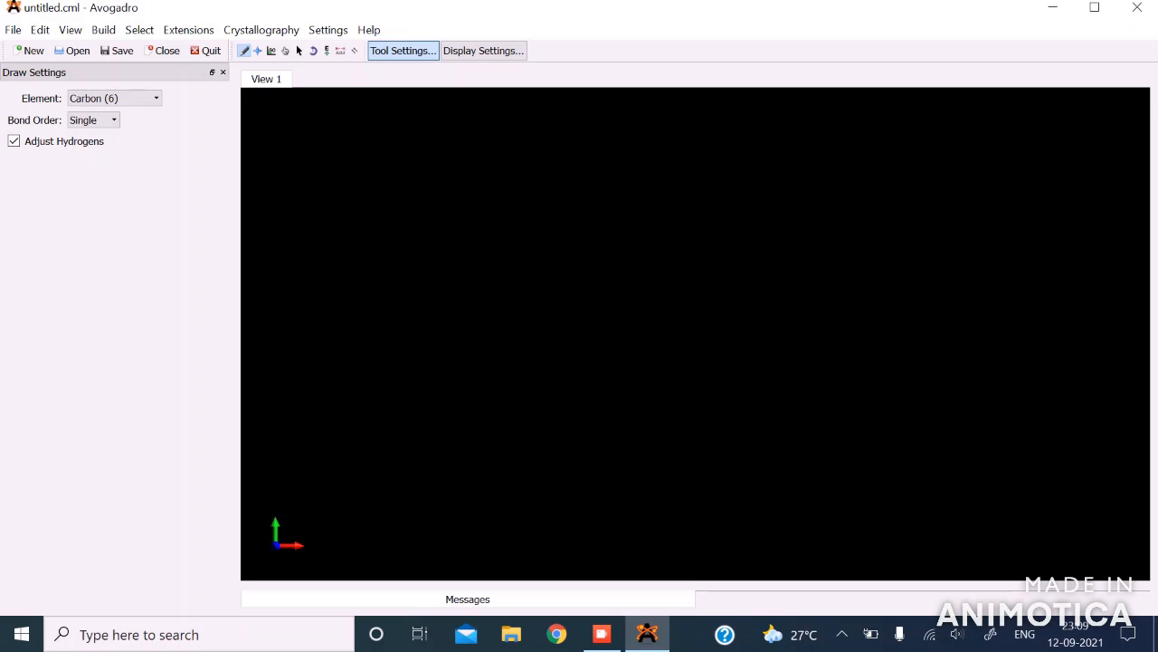
Step: Switch to Avogadro, open the crystal import library and expand its elements folder
click(12, 30)
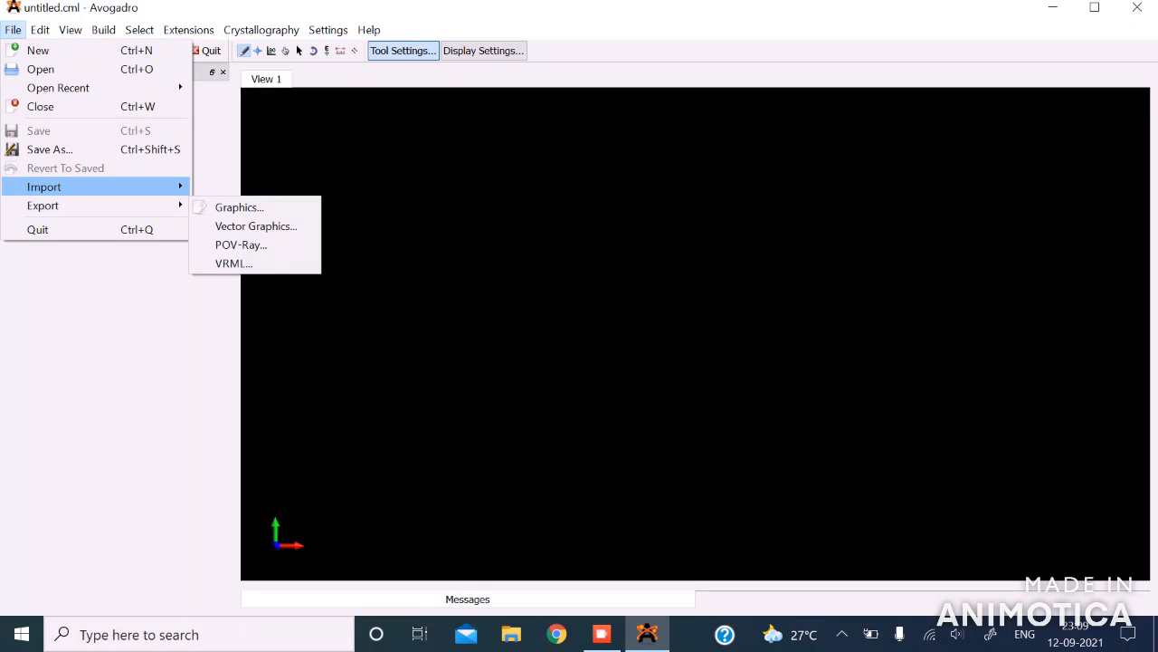
mouse_move(44, 186)
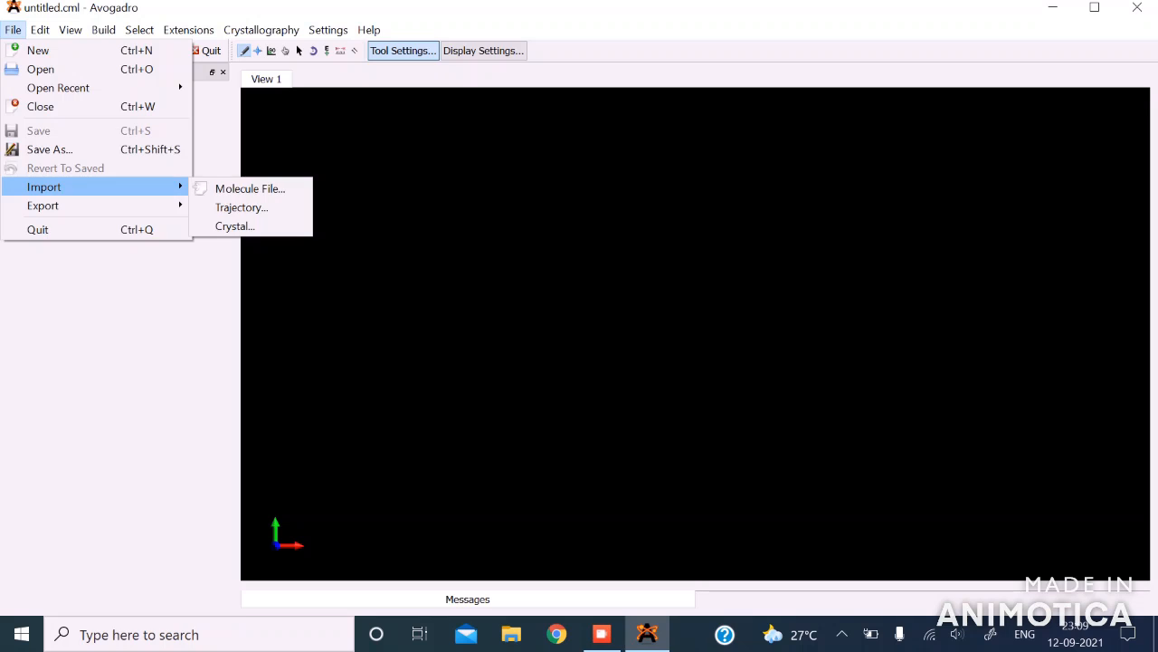
click(234, 225)
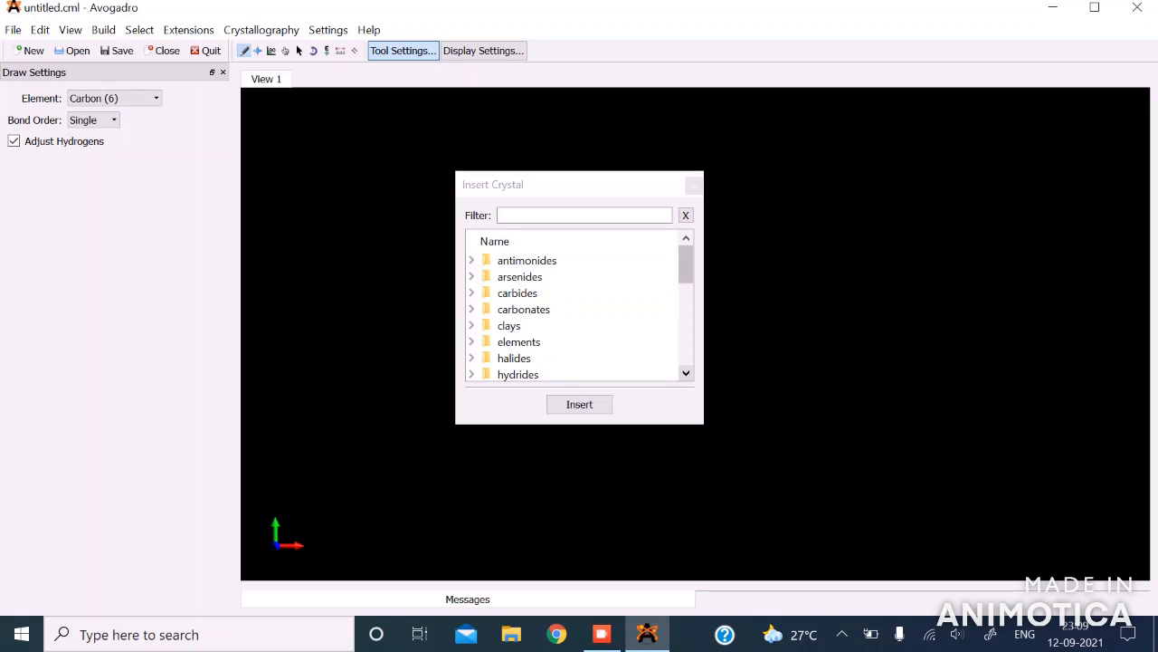
click(686, 372)
click(685, 373)
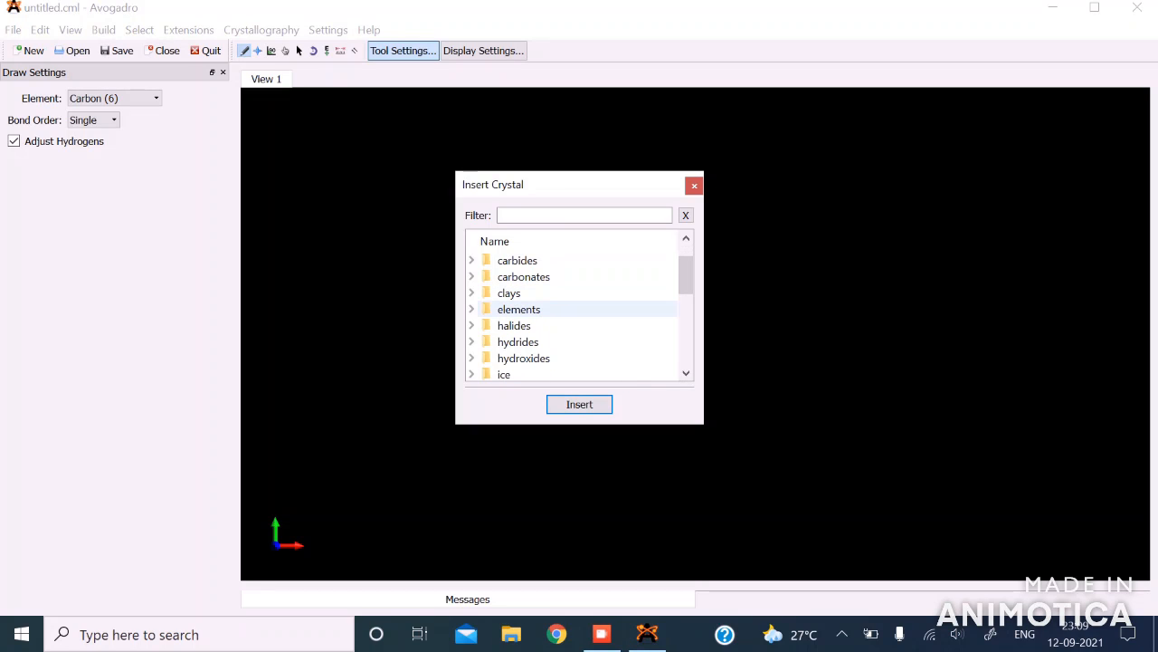
double_click(519, 309)
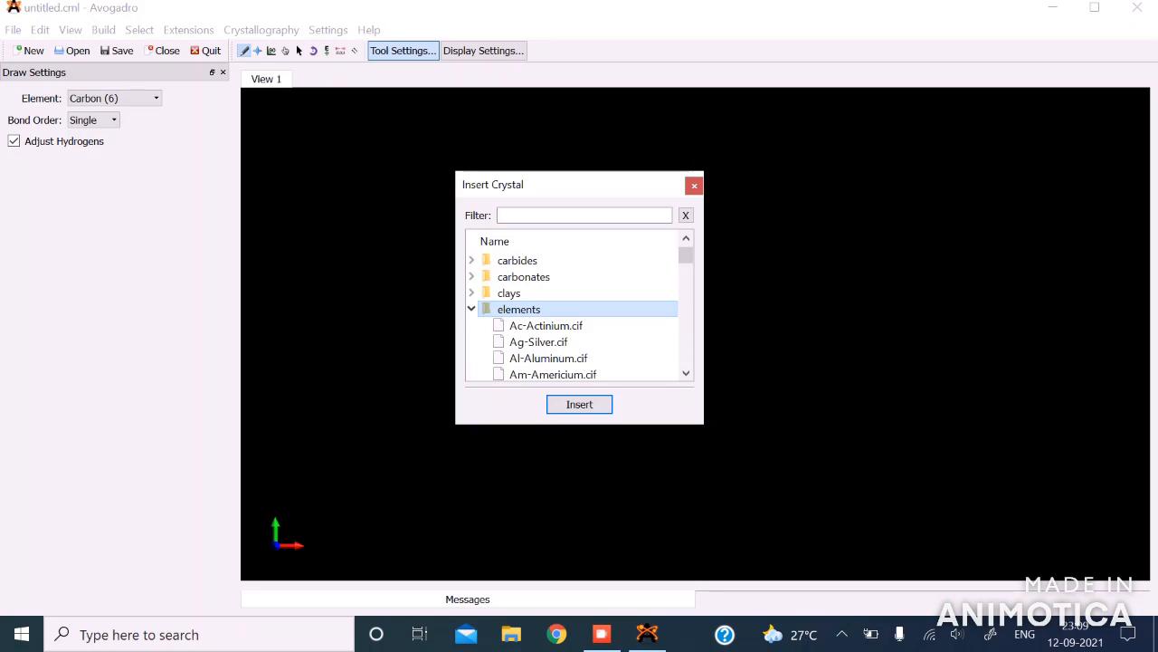
Step: Insert the Na-Sodium.cif crystal from the elements folder and close the crystal library
click(686, 372)
click(686, 372)
click(686, 373)
click(686, 373)
click(686, 373)
click(686, 373)
click(686, 373)
click(686, 373)
click(686, 373)
click(686, 373)
click(686, 373)
click(686, 372)
click(686, 373)
click(685, 372)
click(686, 373)
click(686, 372)
click(686, 373)
double_click(686, 373)
double_click(686, 373)
click(686, 373)
click(686, 373)
click(686, 373)
double_click(686, 373)
click(686, 373)
click(686, 373)
click(686, 373)
double_click(685, 373)
click(686, 373)
click(686, 373)
click(686, 373)
click(686, 372)
click(686, 373)
click(686, 372)
click(686, 373)
click(686, 372)
click(686, 373)
click(686, 373)
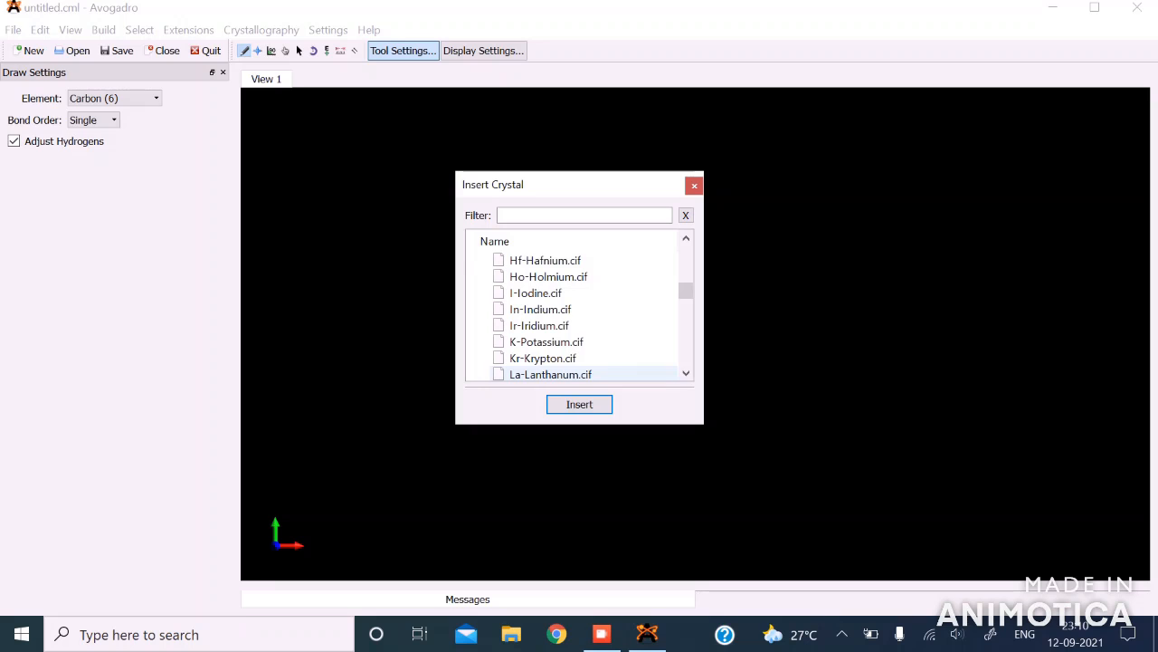
click(686, 373)
click(686, 373)
click(686, 373)
click(686, 373)
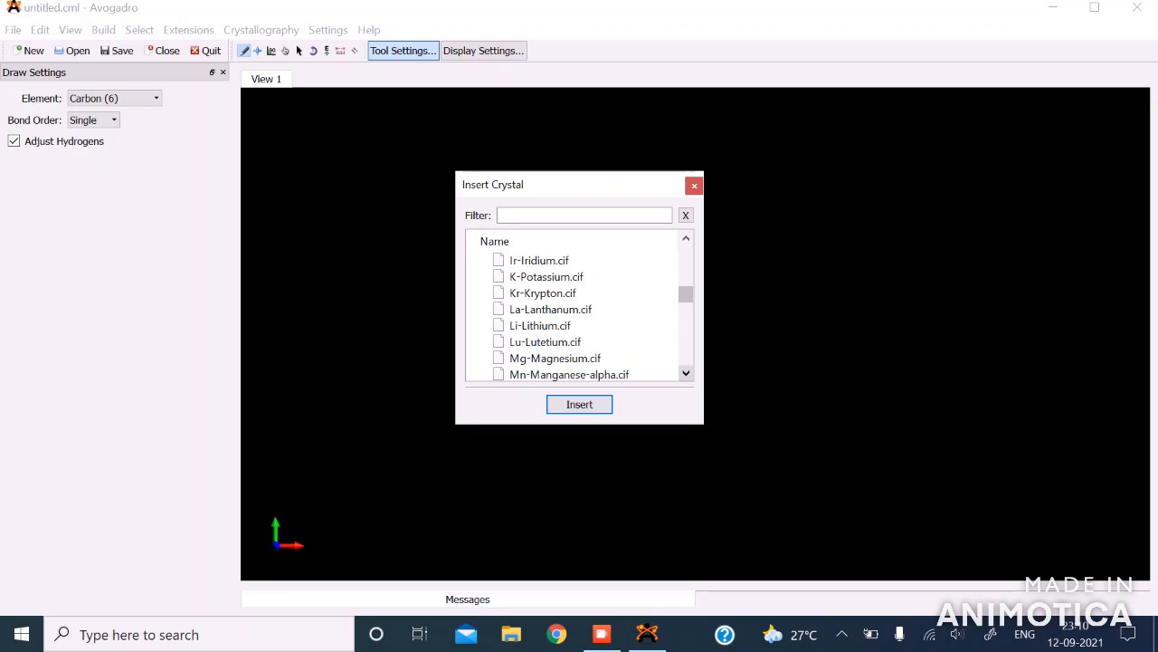
click(686, 373)
click(686, 373)
click(686, 373)
click(686, 372)
click(686, 373)
click(686, 373)
click(686, 373)
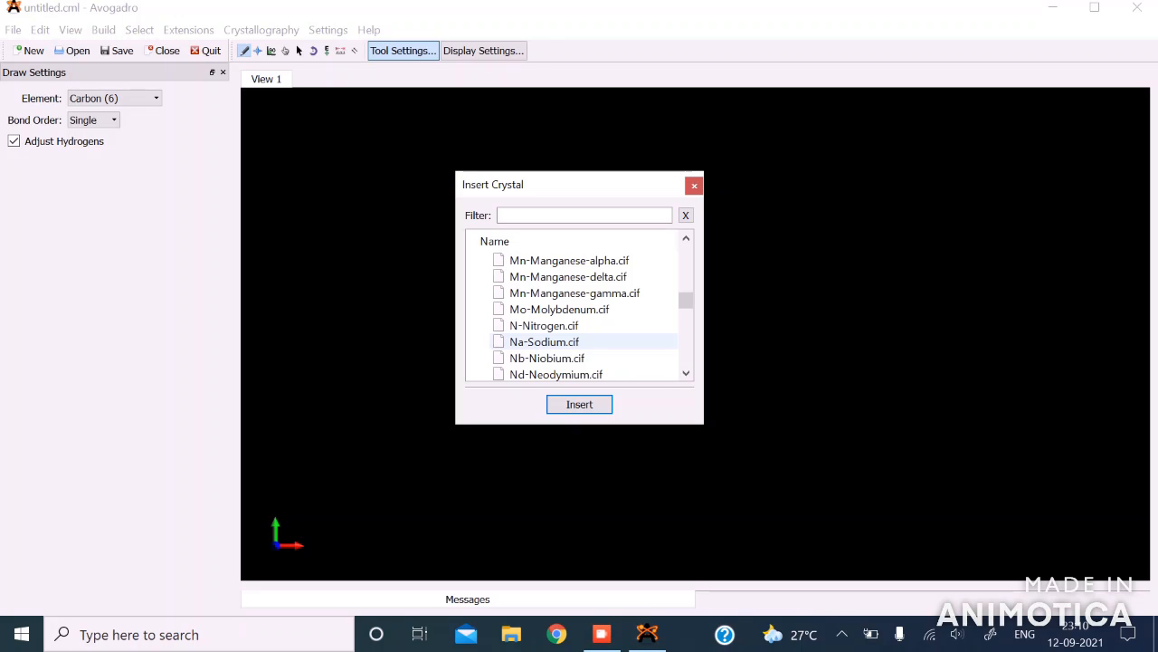
click(545, 343)
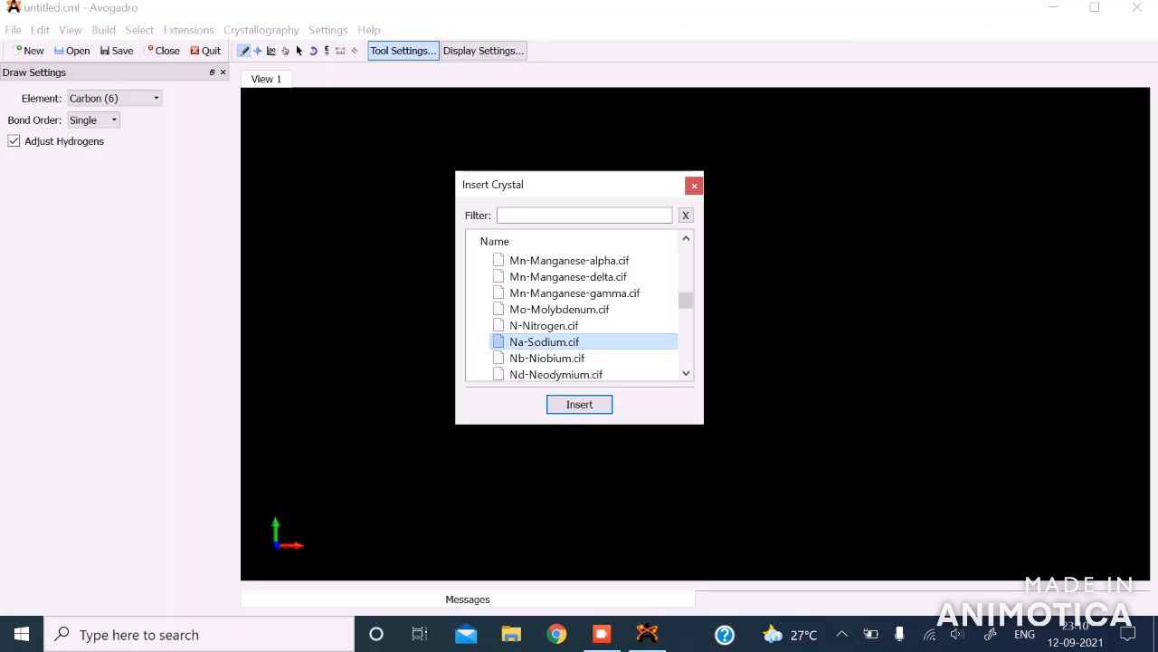
click(579, 403)
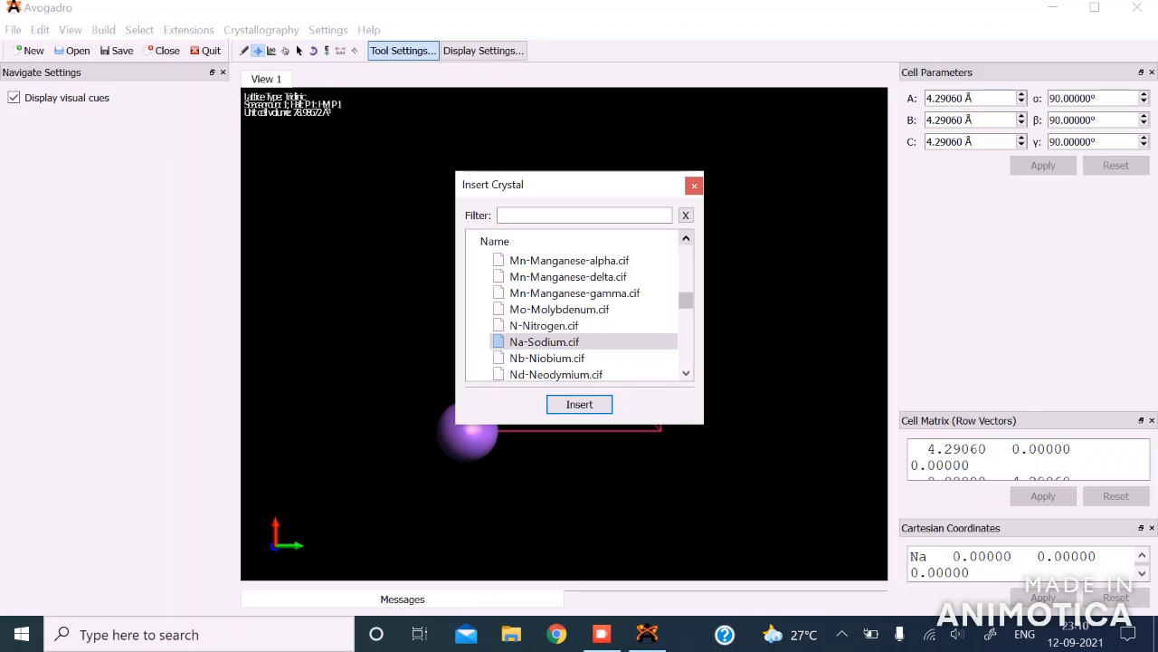
click(694, 186)
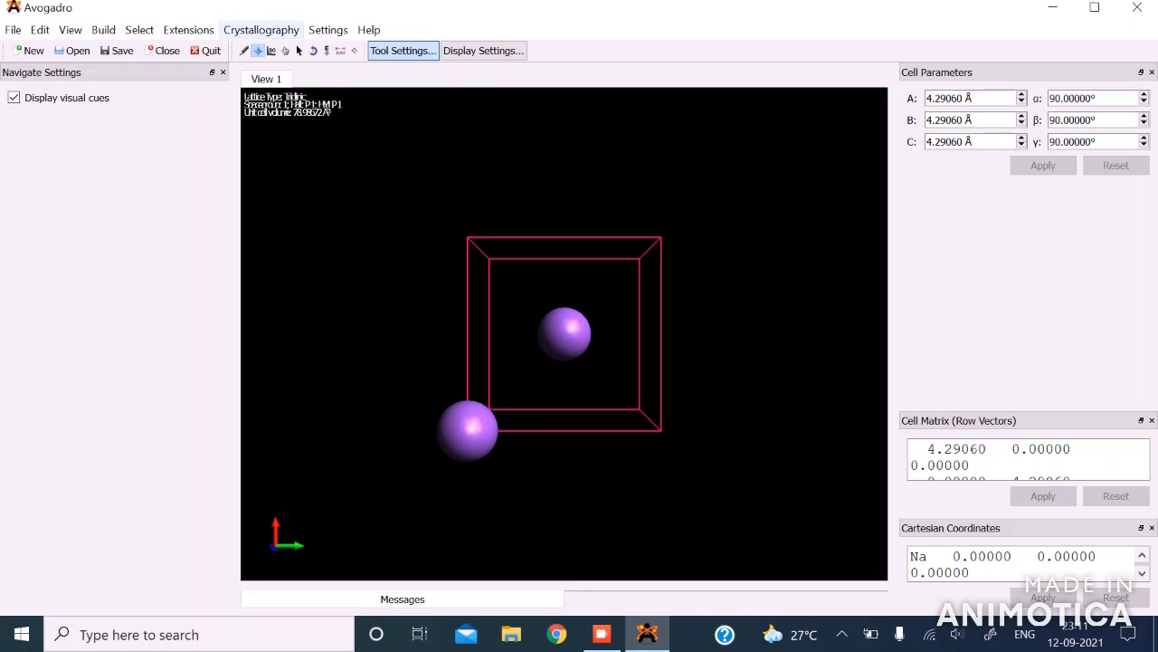
Step: Perceive the sodium crystal's spacegroup and symmetrize the cell into a conventional setting
click(261, 30)
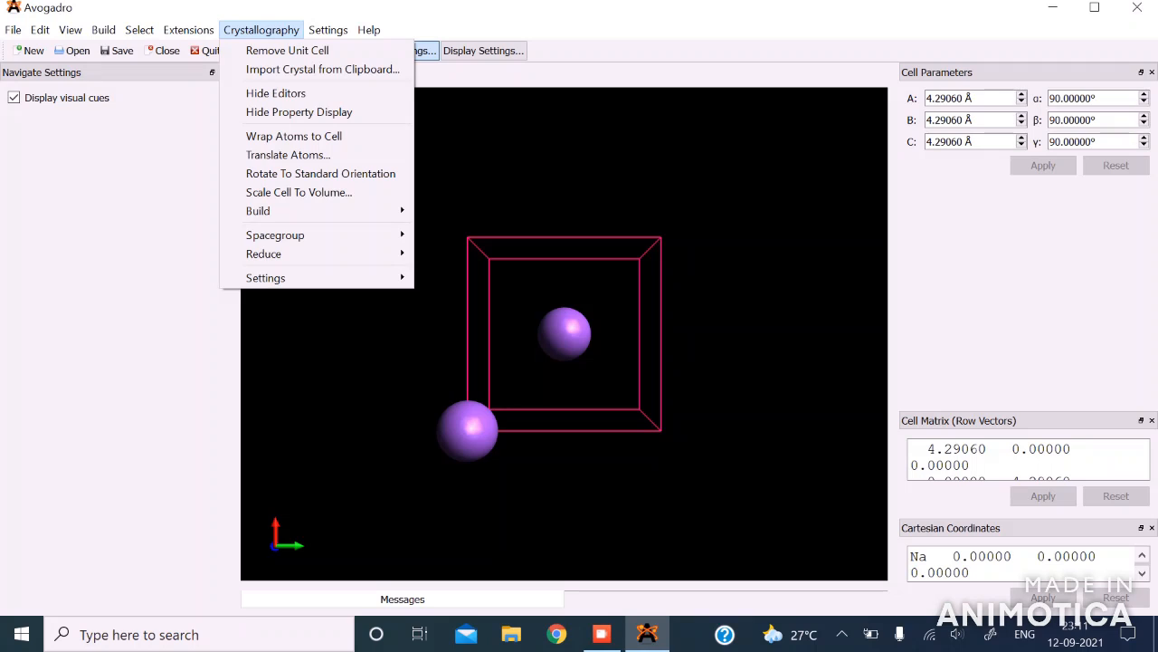
mouse_move(275, 235)
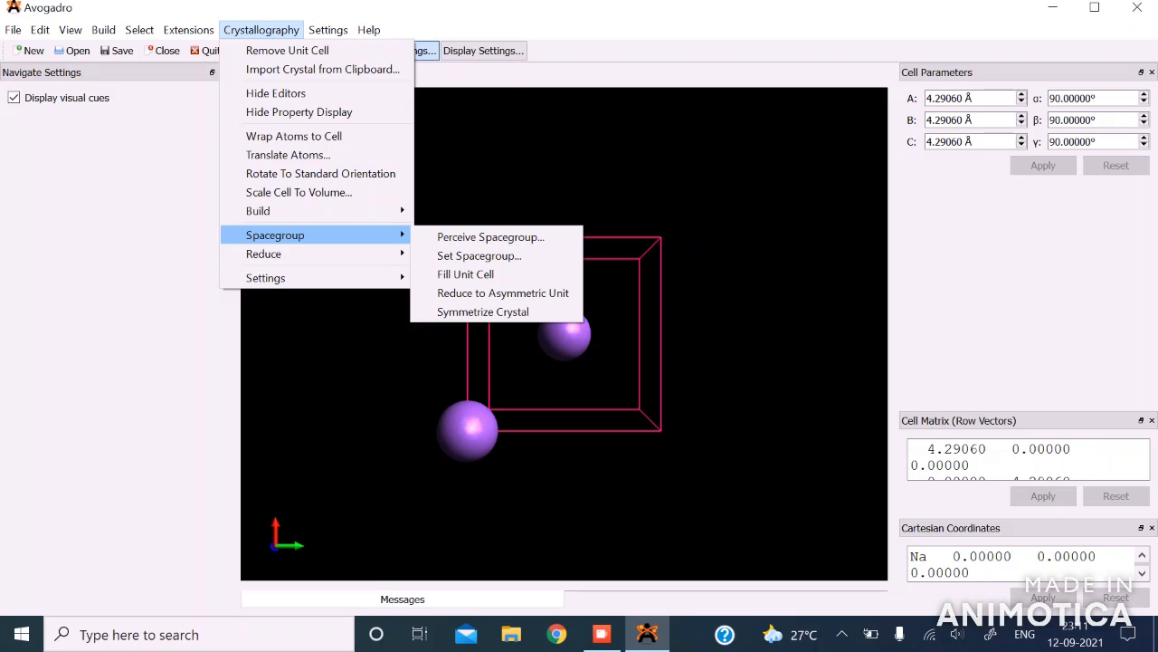
click(491, 236)
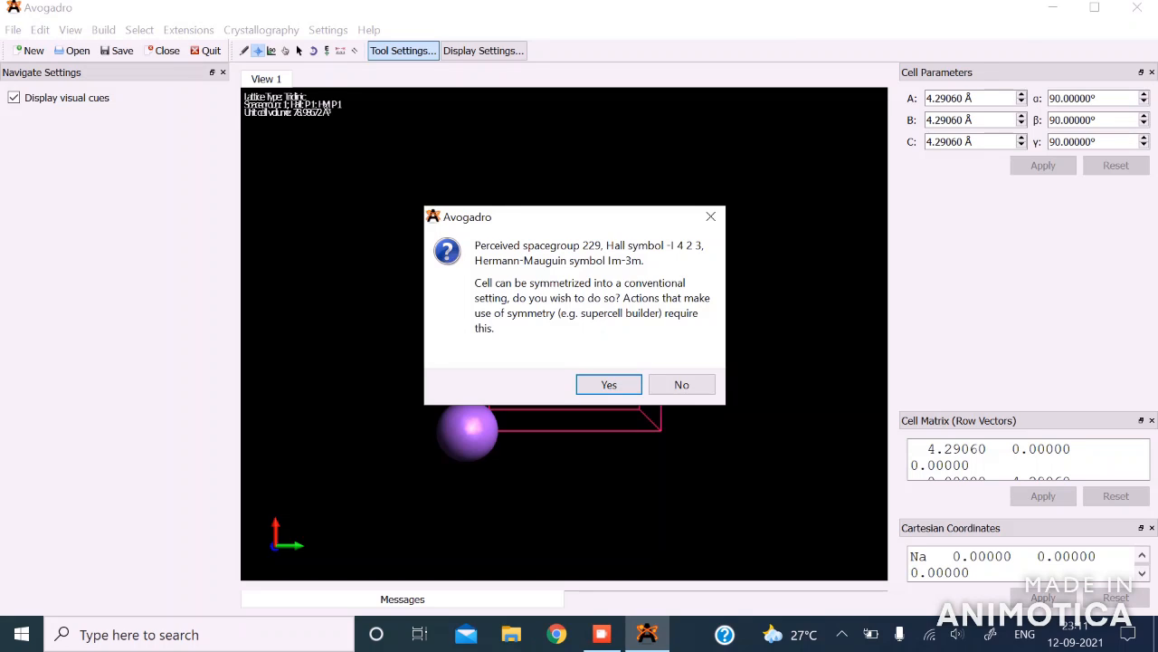
click(609, 384)
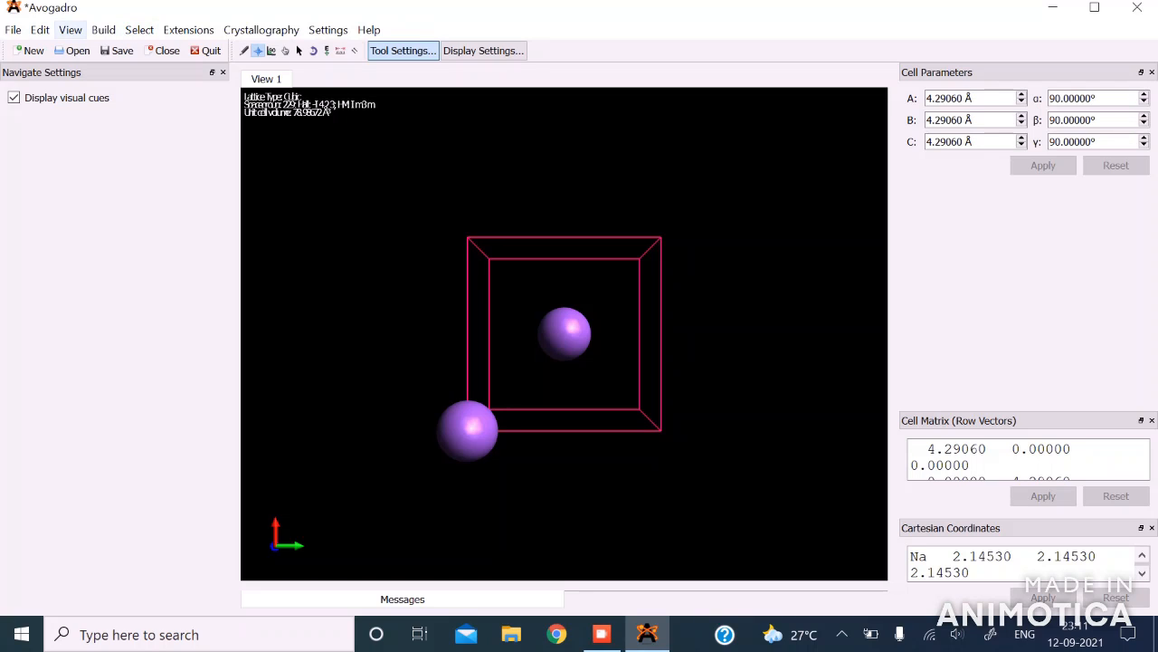
Step: Show the crystal view options and display all atom images in the sodium unit cell
click(71, 30)
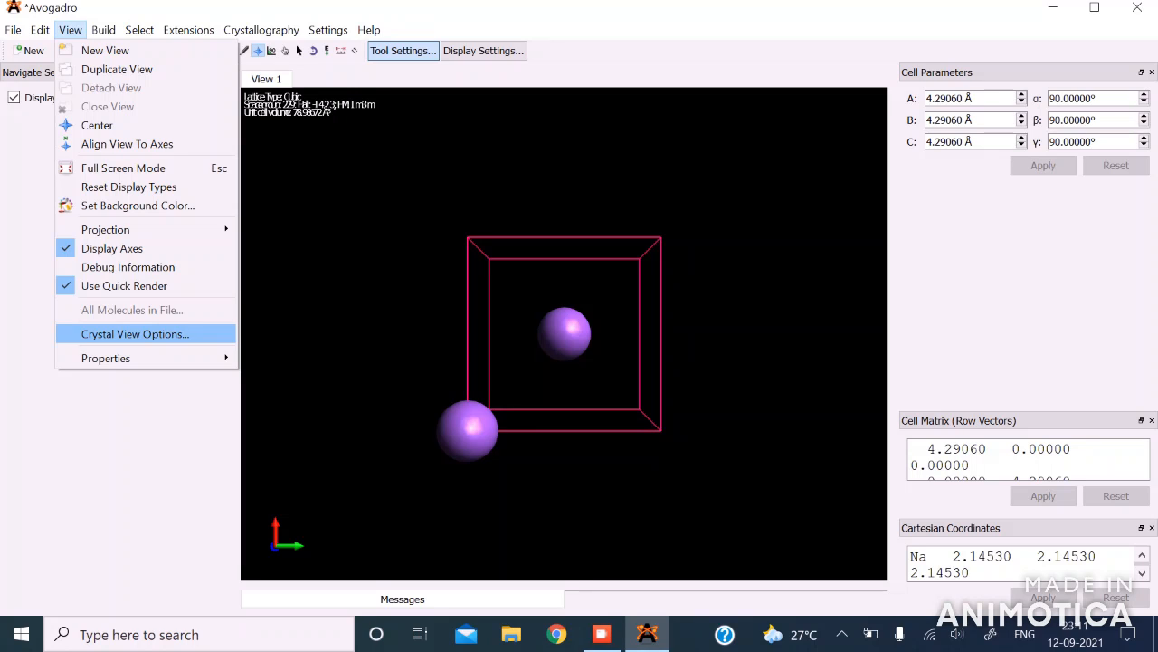
click(135, 334)
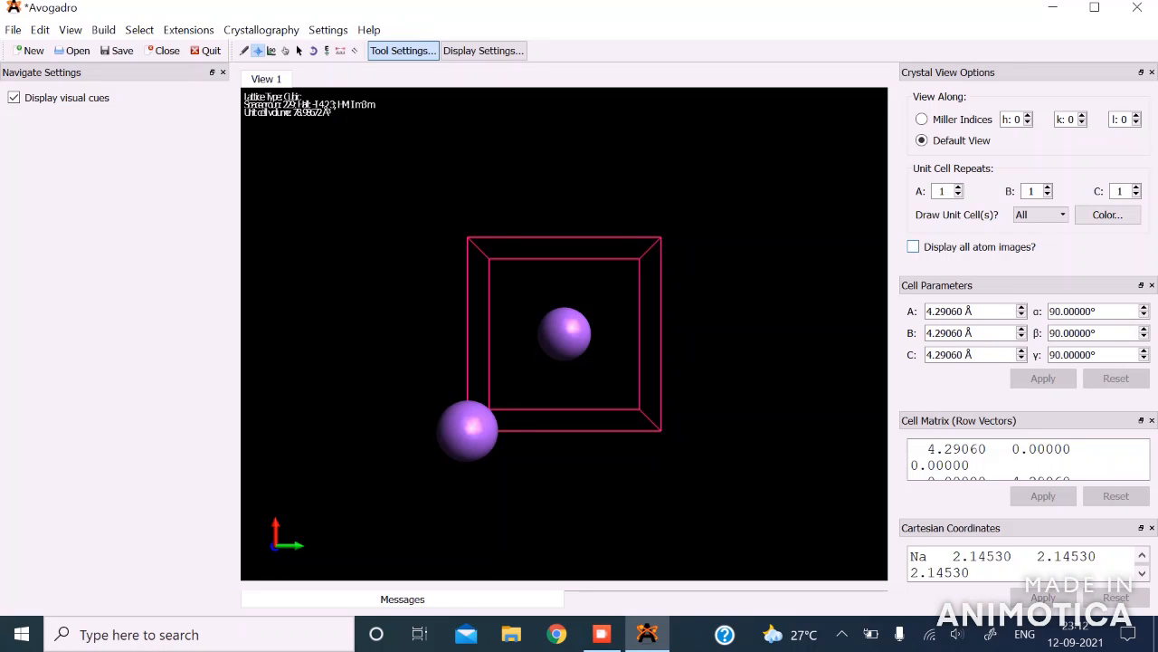
click(913, 247)
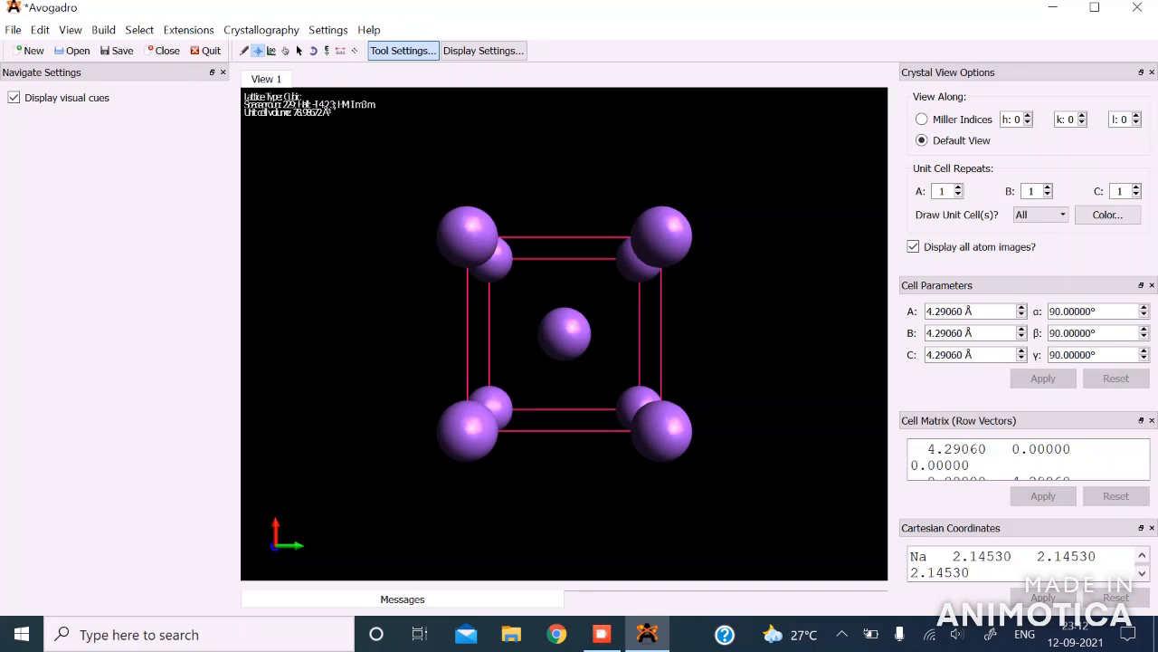
drag(536, 367, 645, 395)
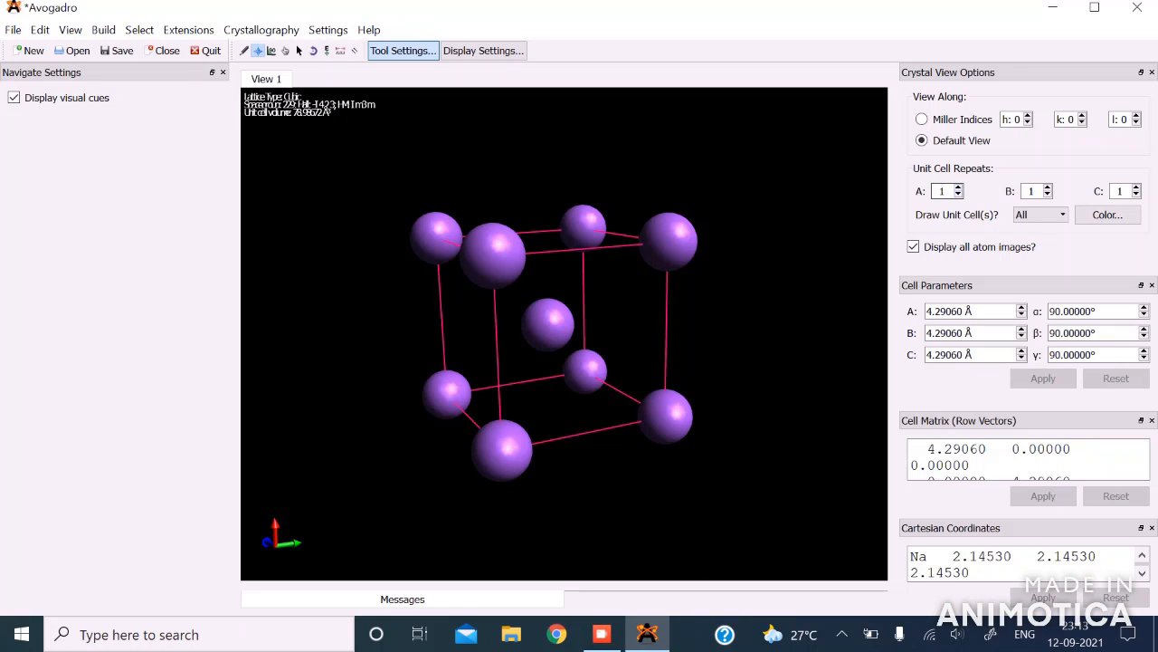
Step: Set the displayed unit cell repeats to 2 along each of A, B and C
click(958, 186)
key(Tab)
key(Up)
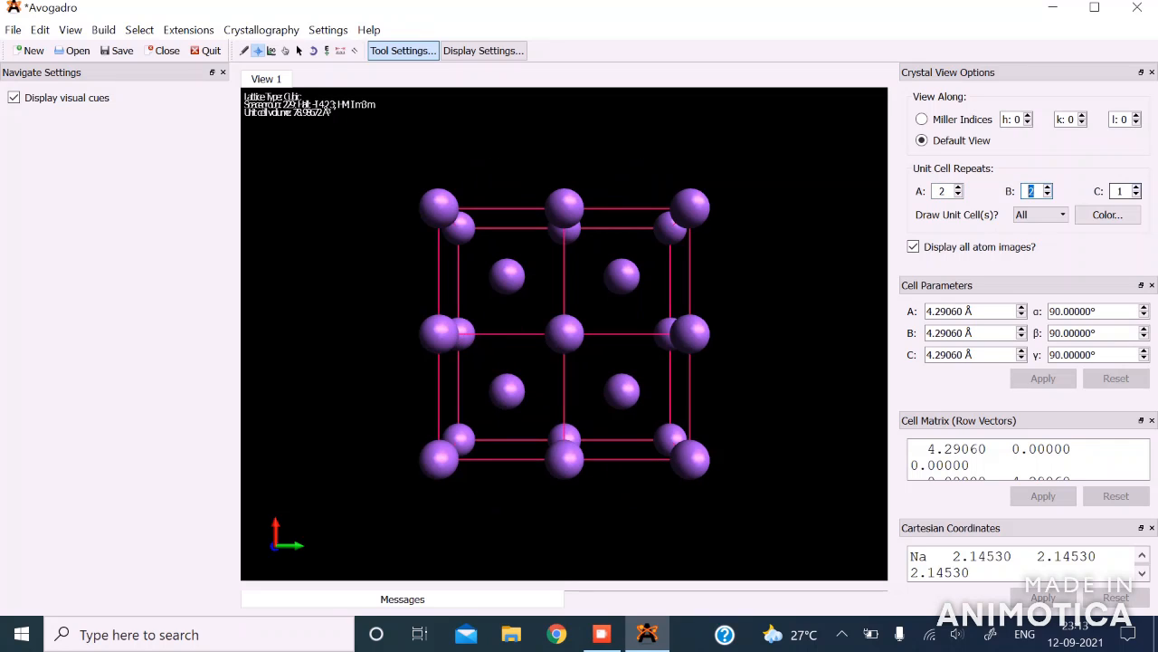
key(Tab)
key(Up)
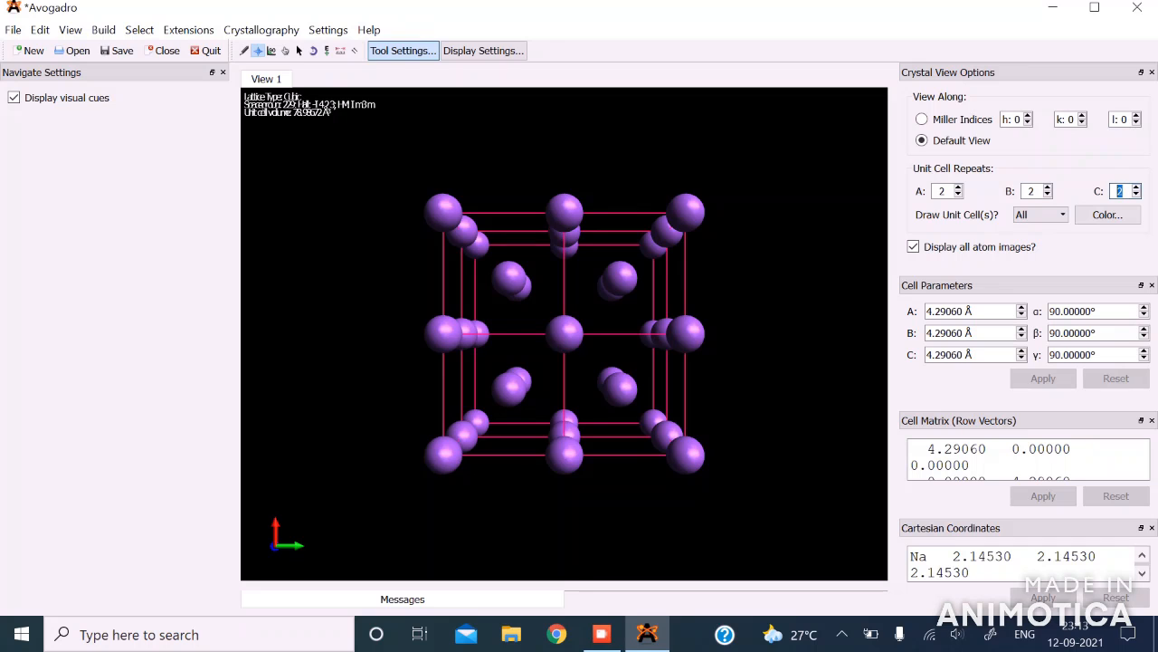
drag(517, 373, 621, 401)
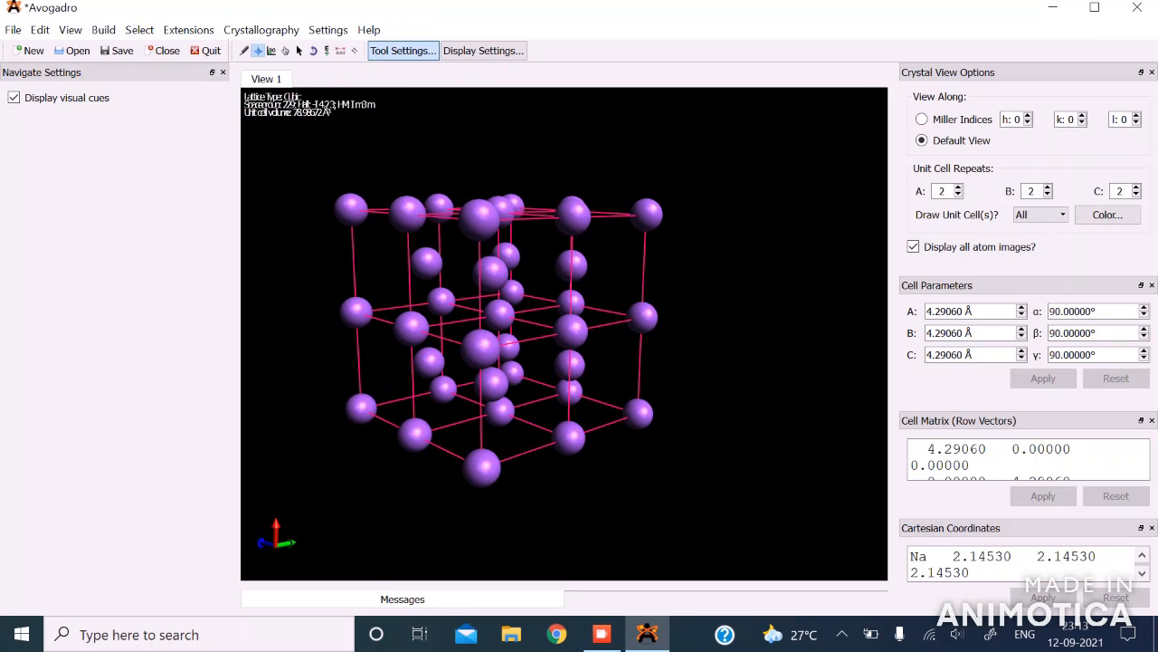
right_drag(621, 401, 671, 401)
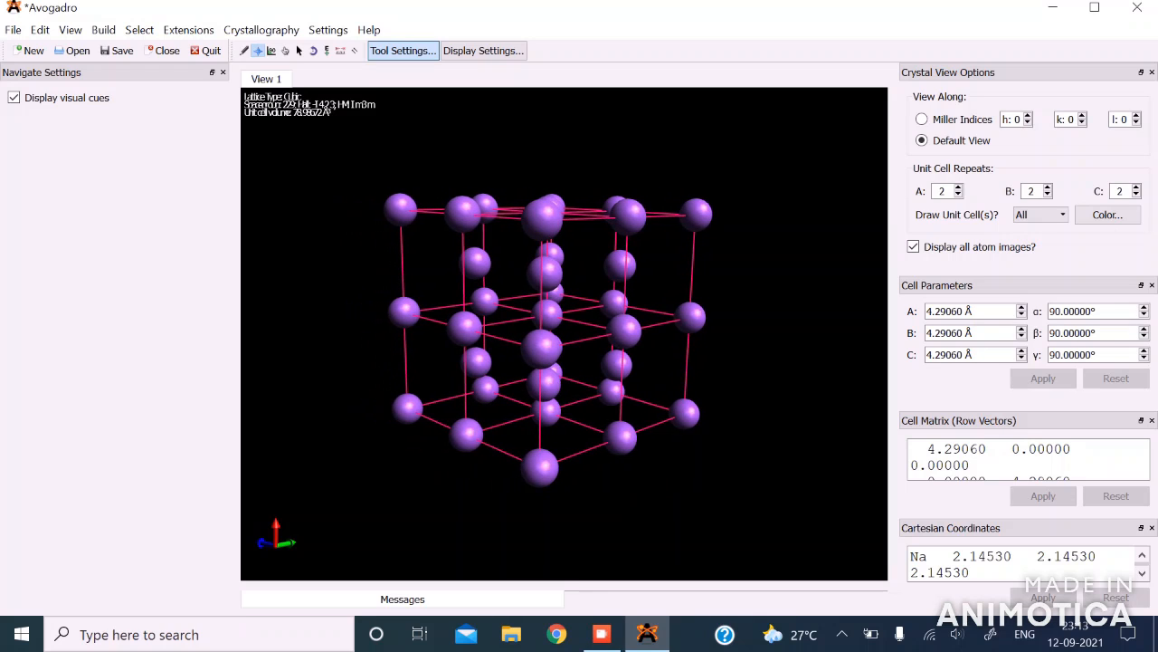
drag(543, 416, 588, 456)
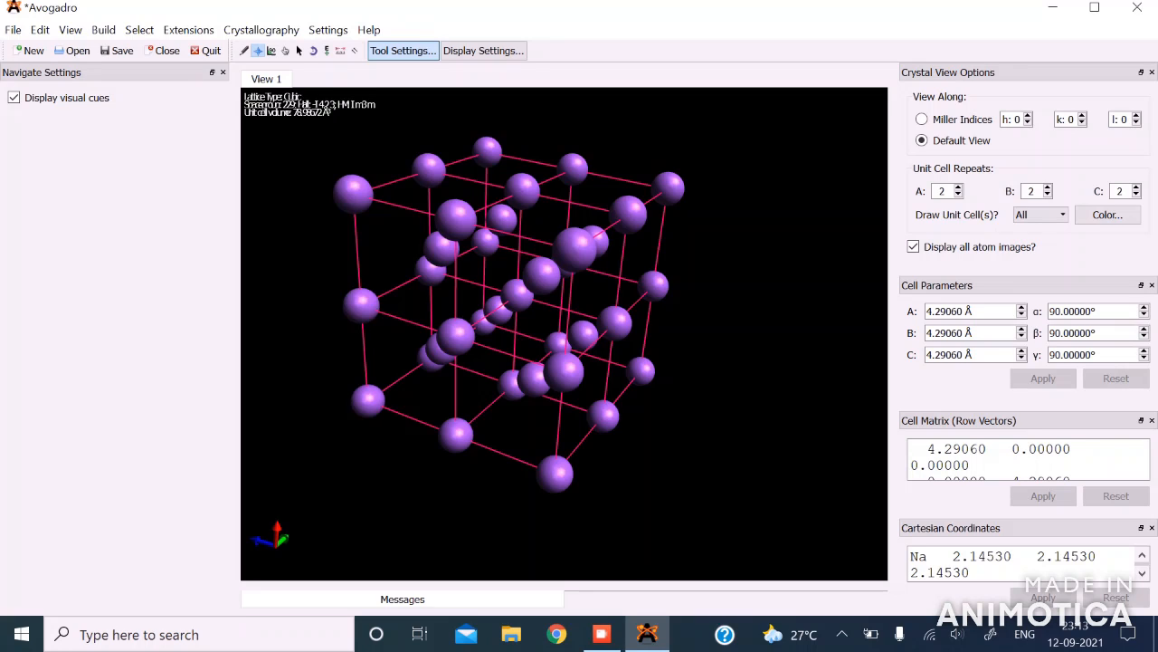
Step: View the sodium crystal along Miller indices h 1, k 1, l 1
click(922, 119)
click(1028, 116)
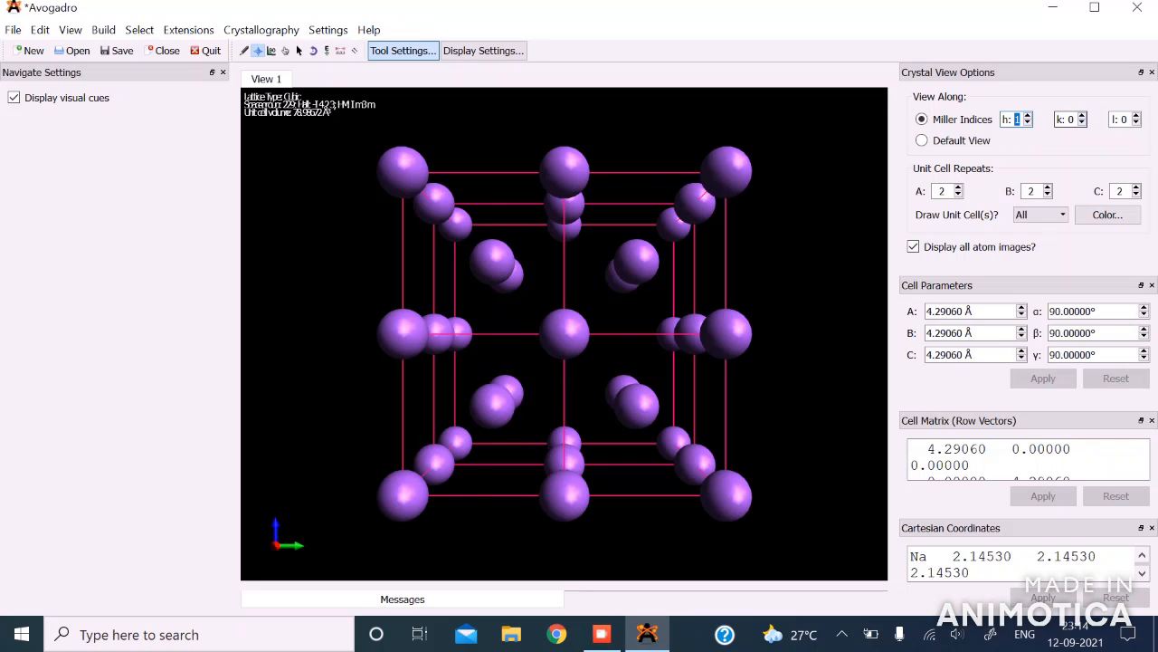
click(1082, 116)
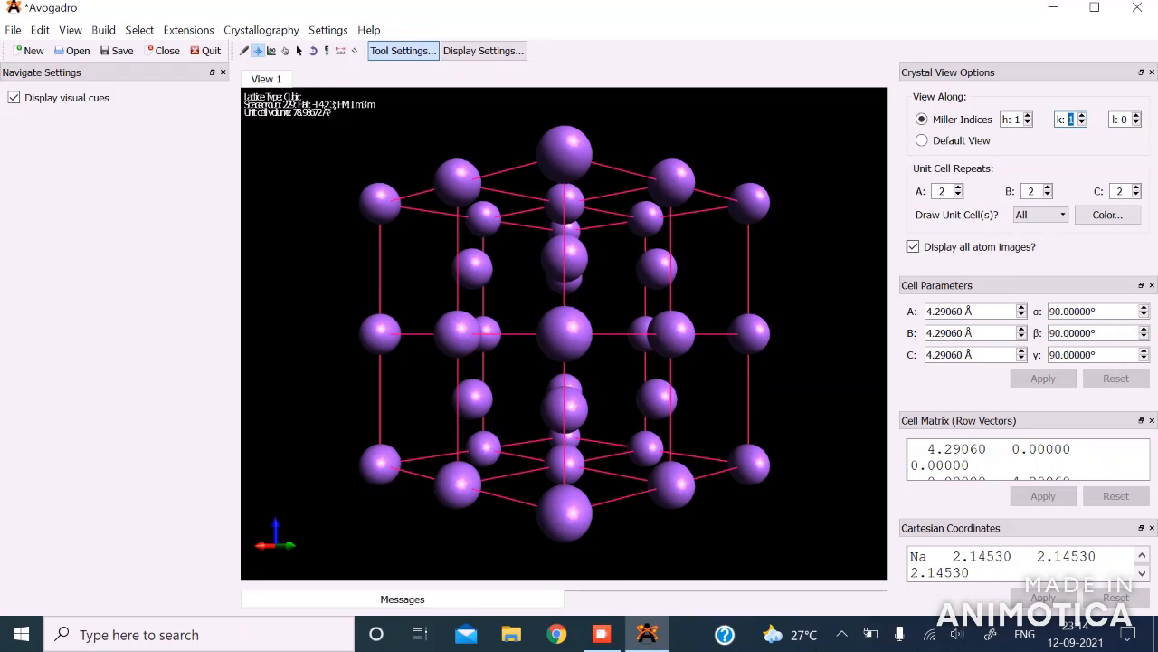
click(1136, 115)
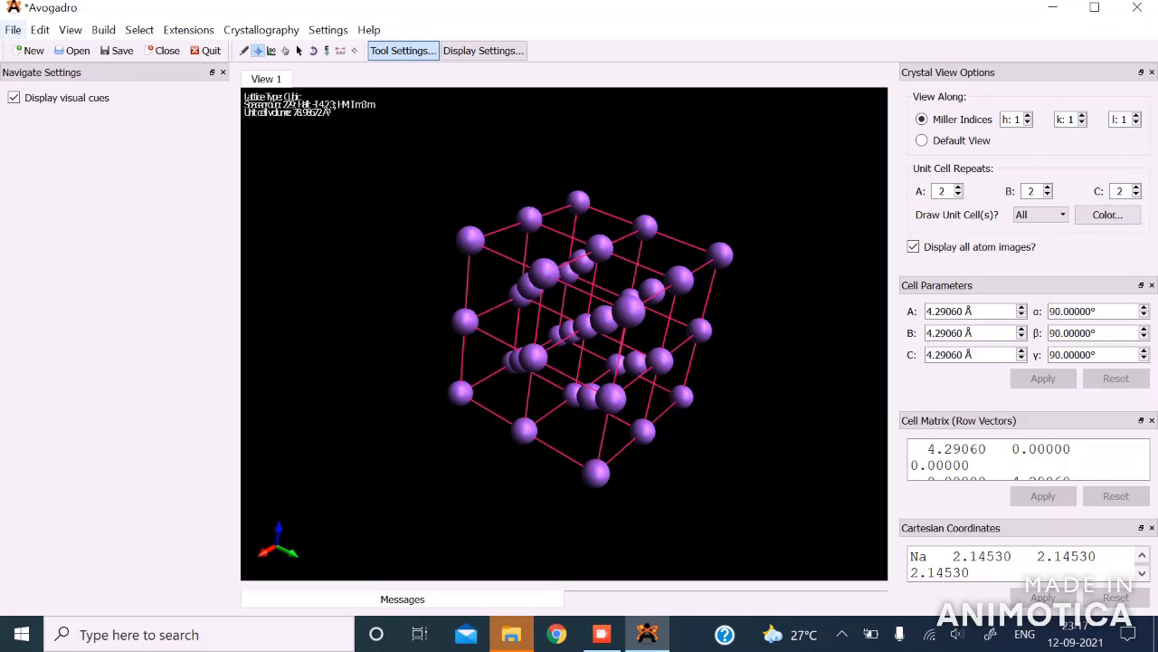
Step: Open the crystal import library and collapse its elements folder
click(14, 30)
mouse_move(43, 187)
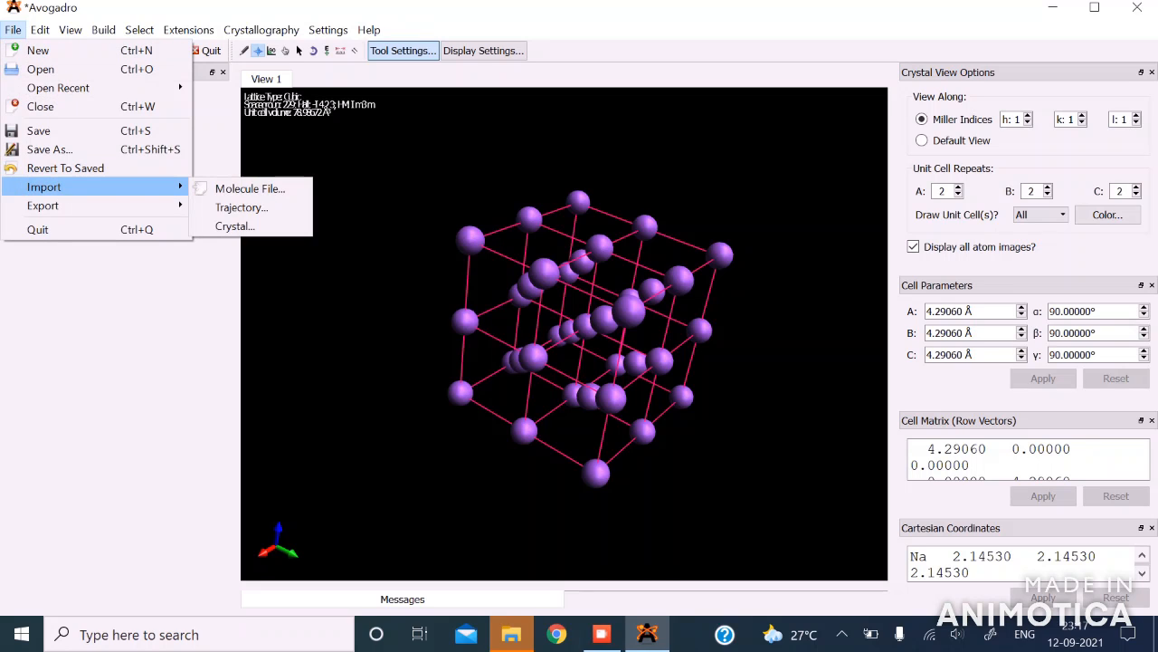
click(235, 226)
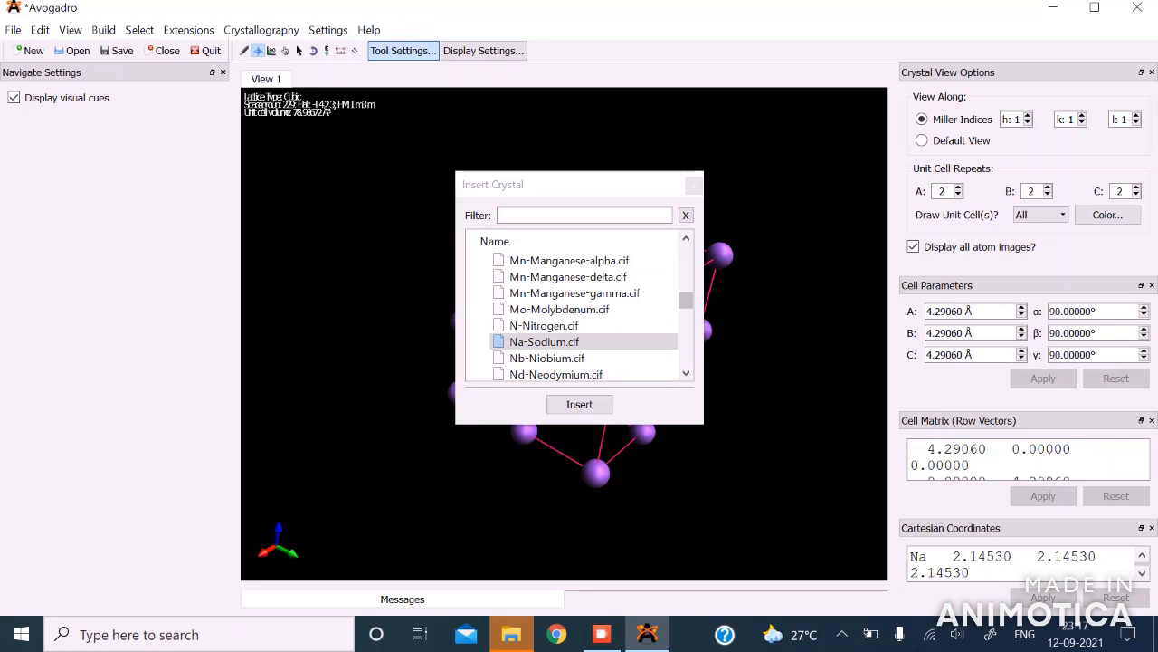
scroll(579, 308, up, 1)
scroll(579, 307, up, 2)
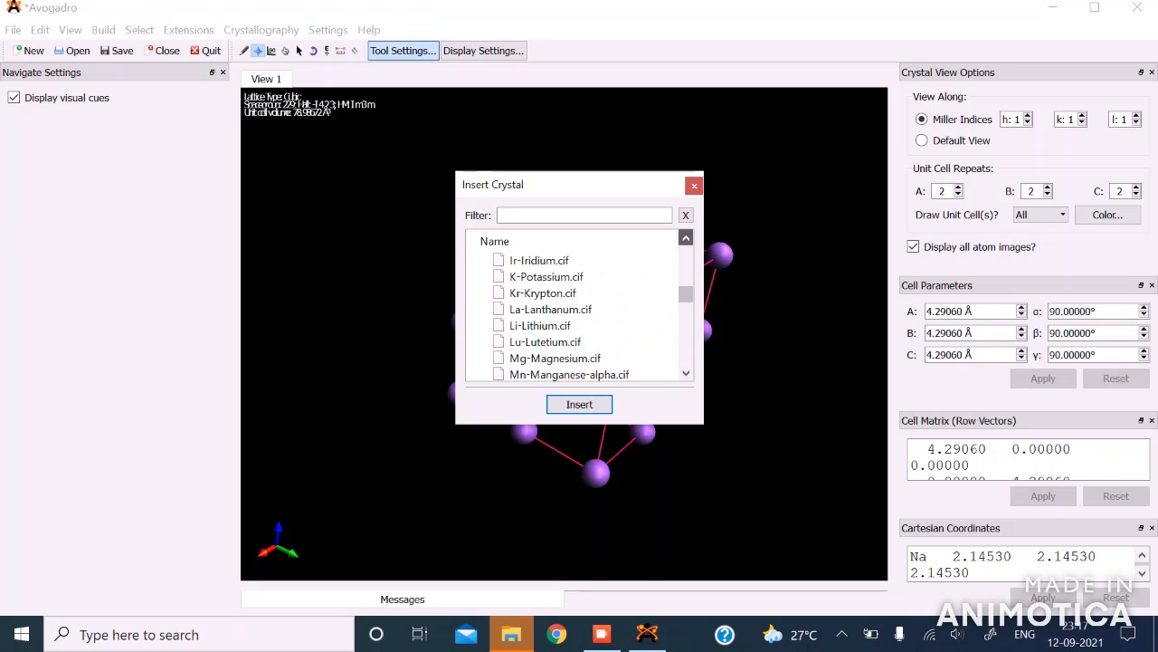
scroll(579, 308, up, 8)
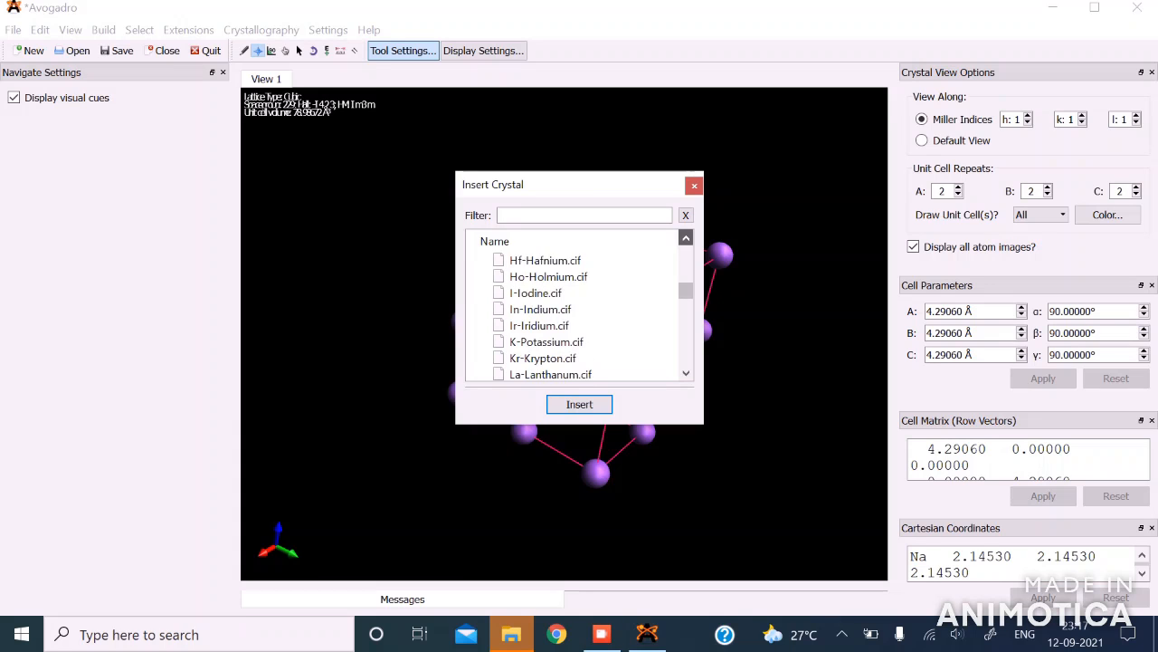
scroll(580, 307, up, 8)
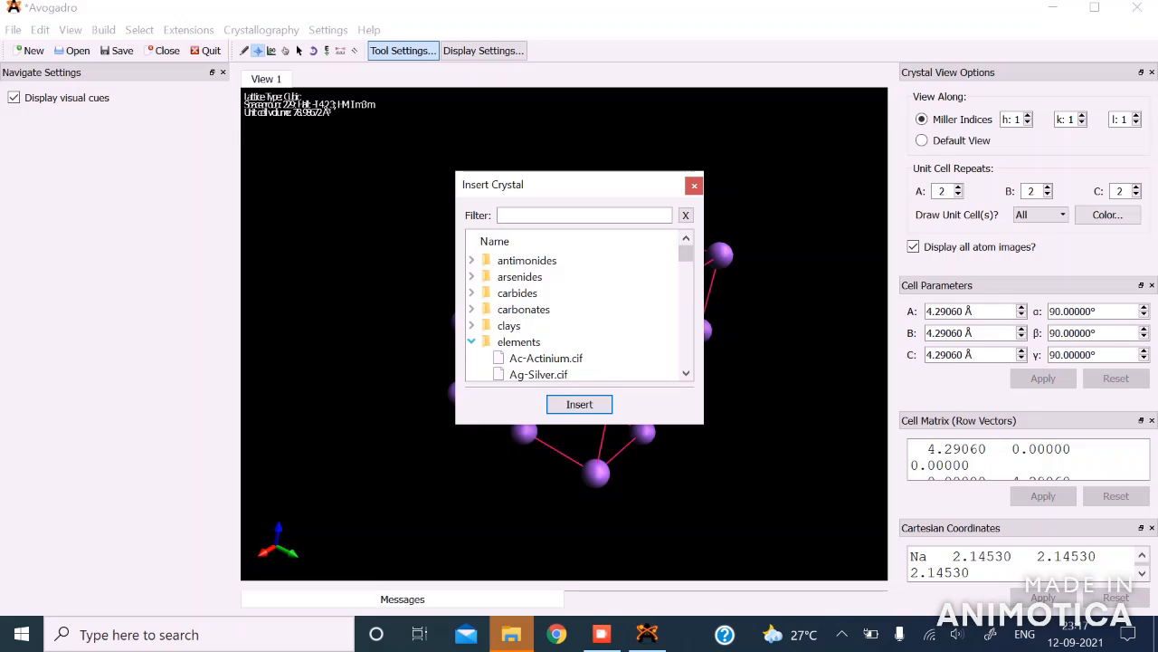
click(471, 341)
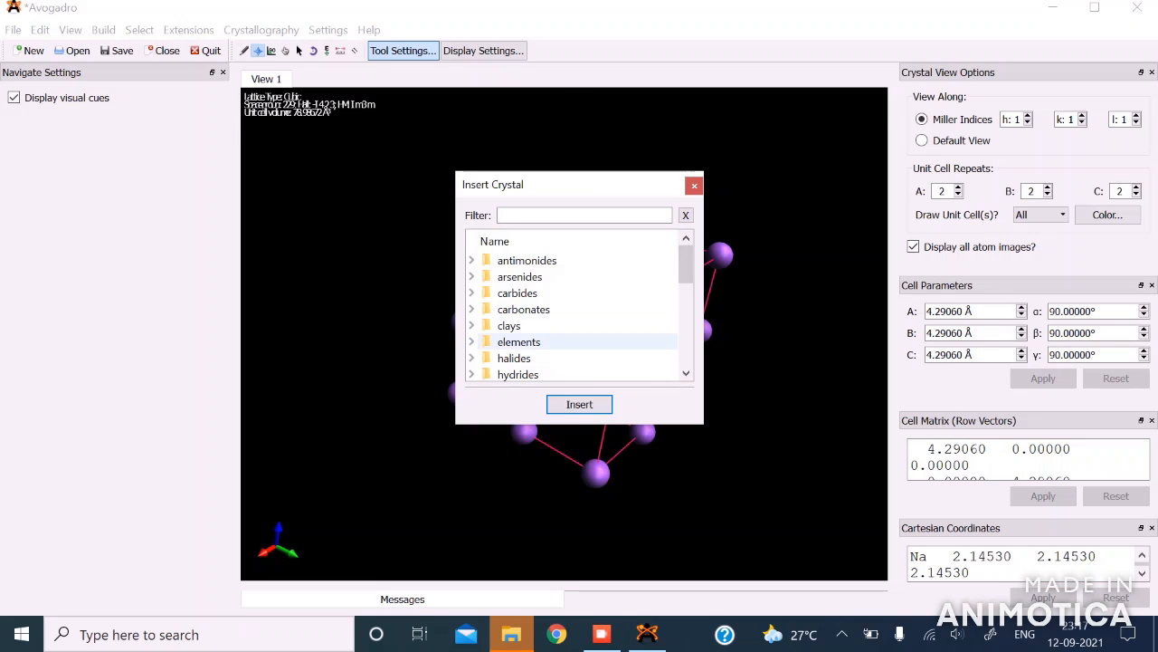
Step: Insert the NaCl-Halite.cif crystal from the halides folder and close the crystal library
double_click(514, 358)
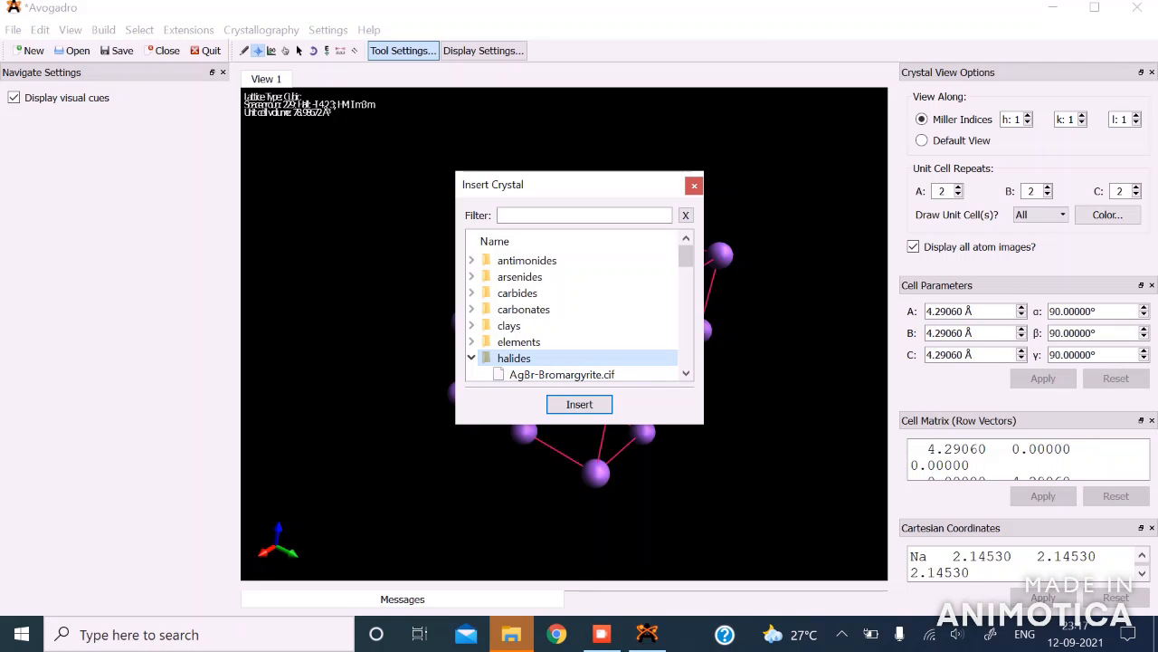
scroll(580, 313, down, 5)
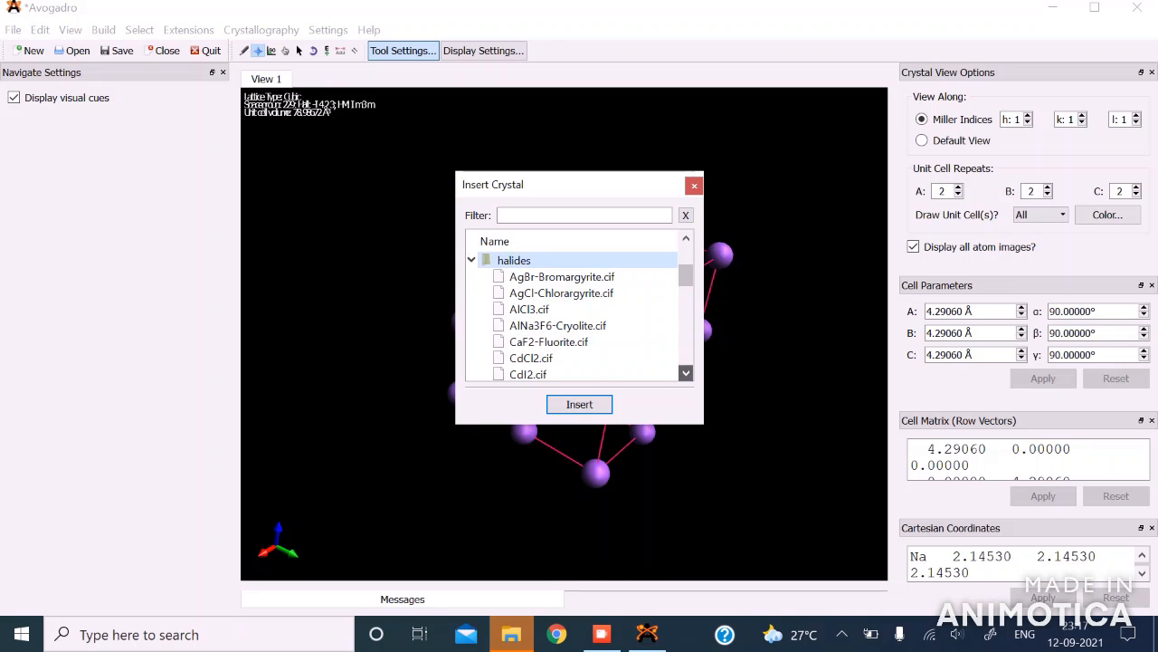
scroll(561, 357, down, 2)
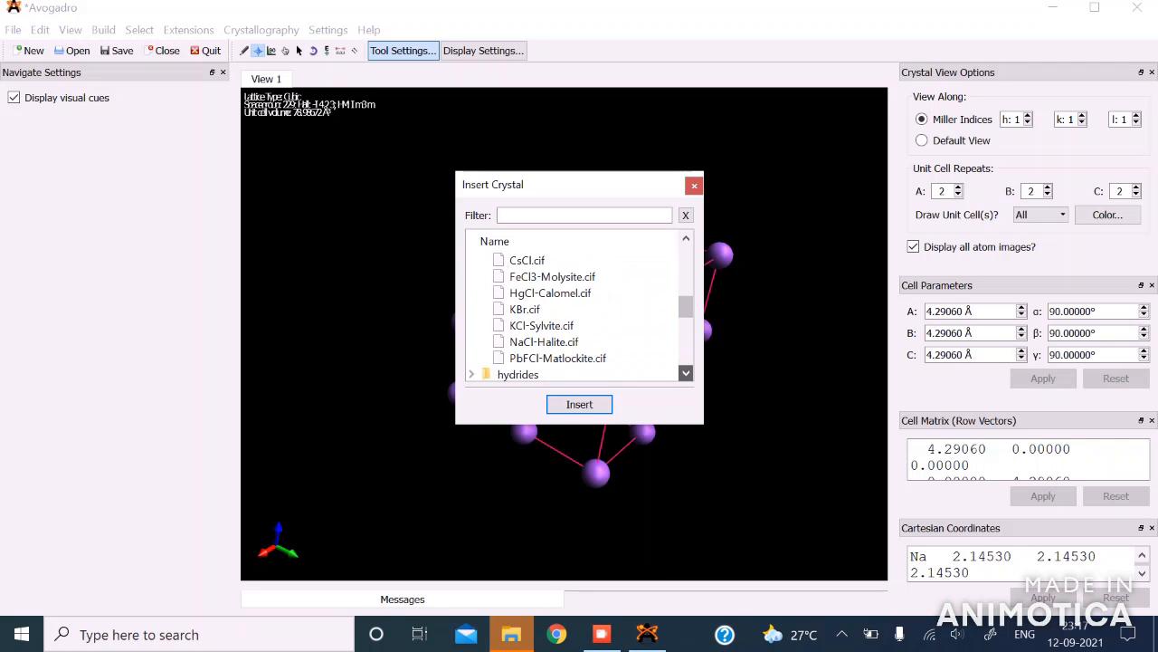
click(543, 343)
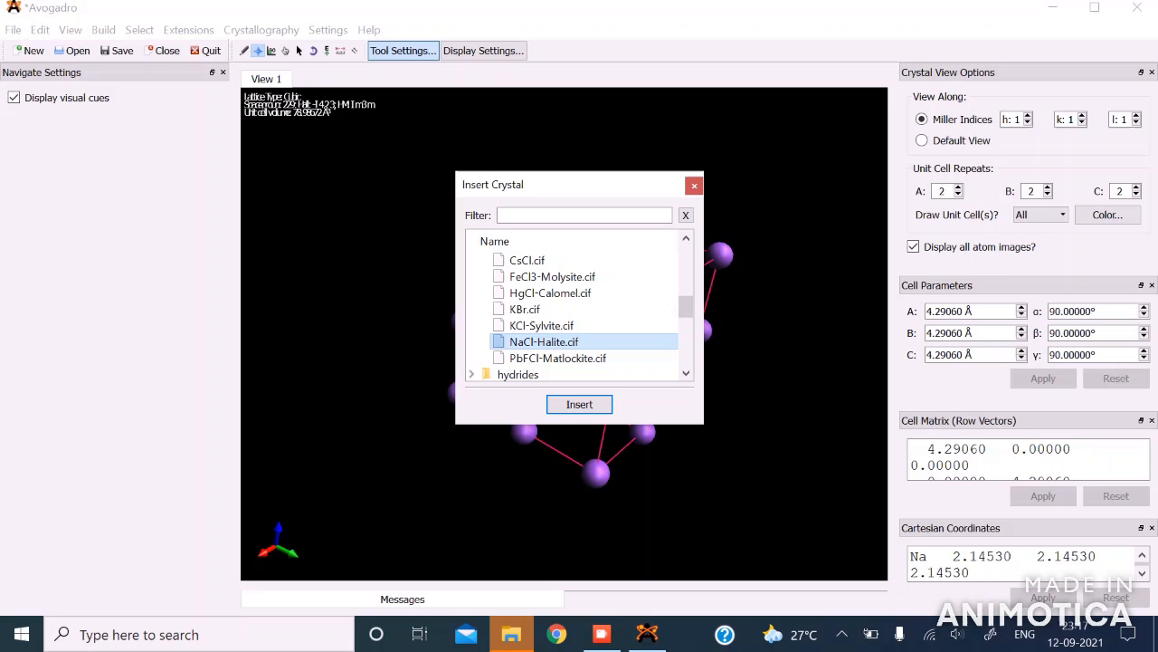
click(579, 405)
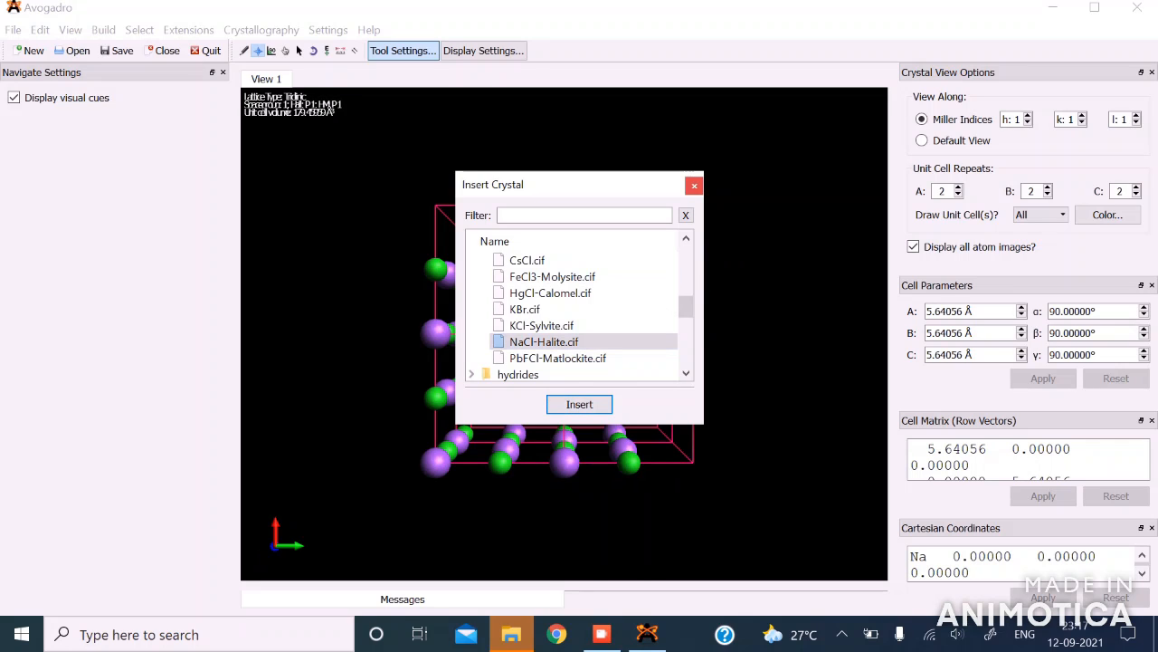
click(694, 185)
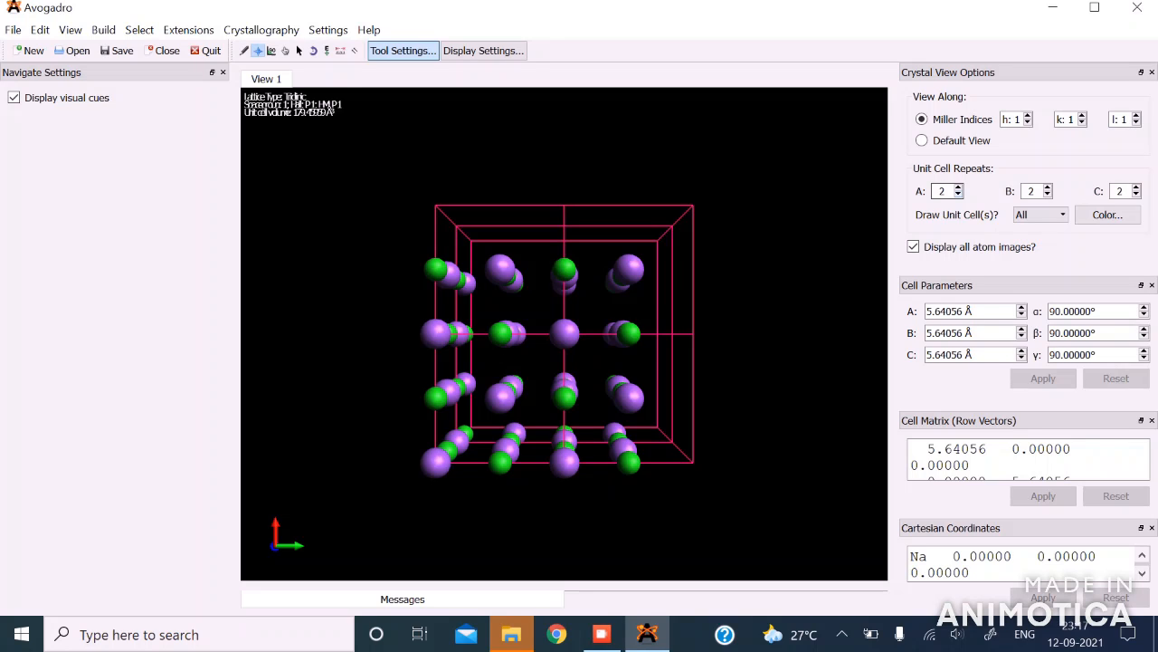
Step: Set the halite crystal's displayed unit cell repeats to 1 along each of A, B and C
click(958, 196)
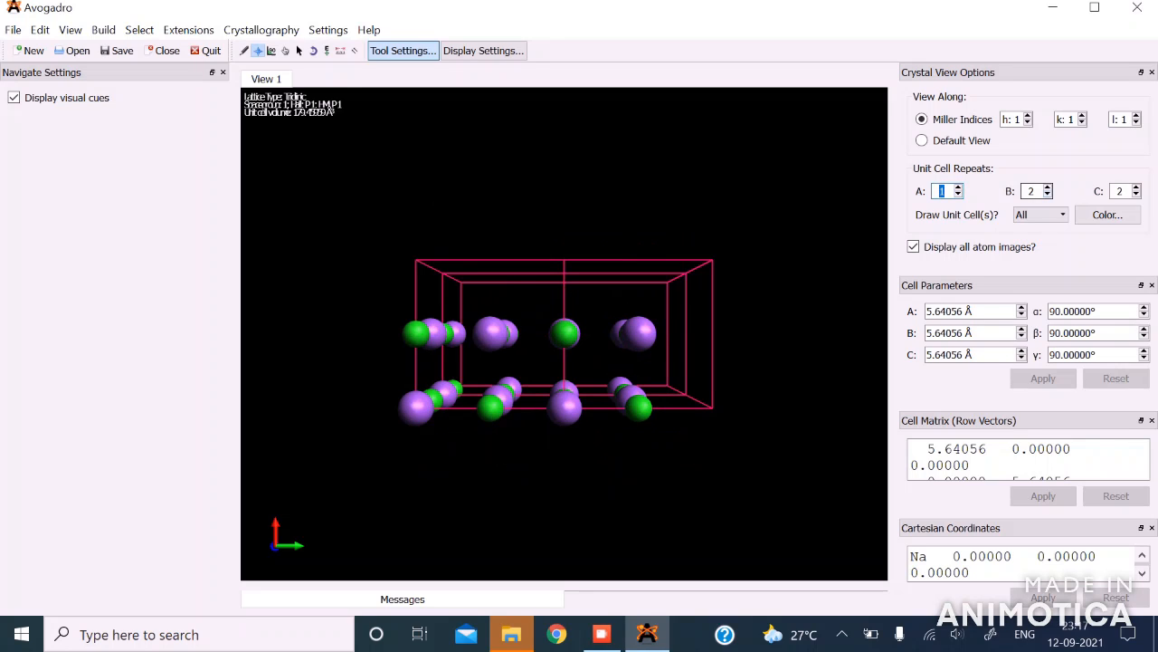
click(1047, 196)
click(1136, 195)
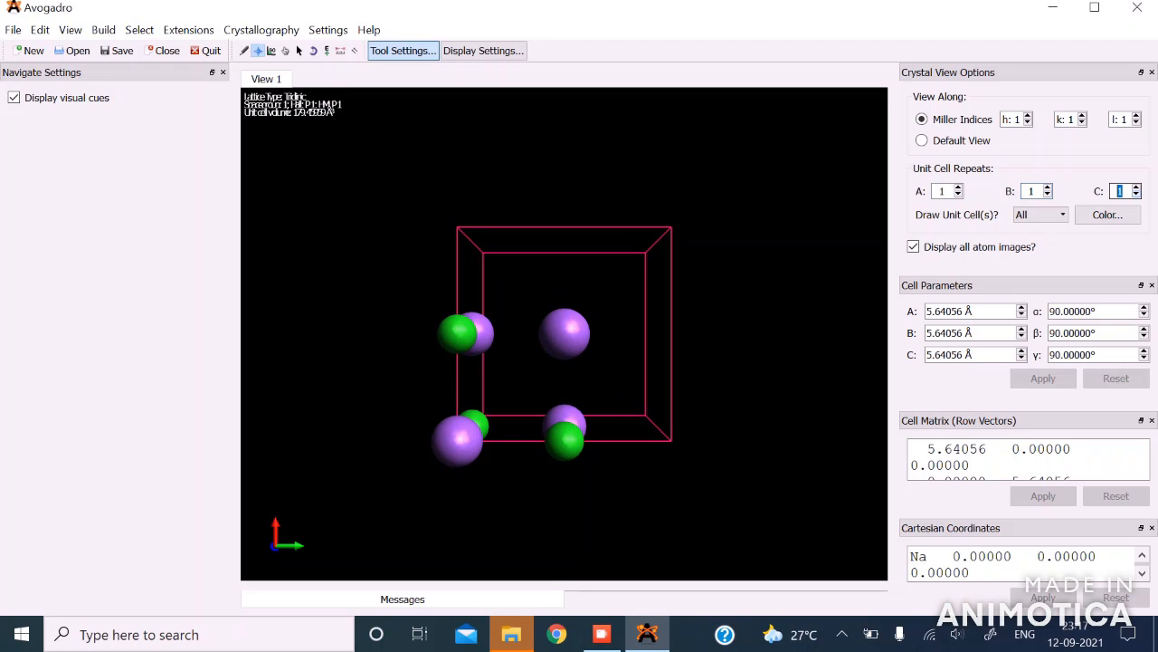
Step: Perceive the halite crystal's spacegroup and symmetrize its cell into a conventional setting
drag(543, 380, 411, 394)
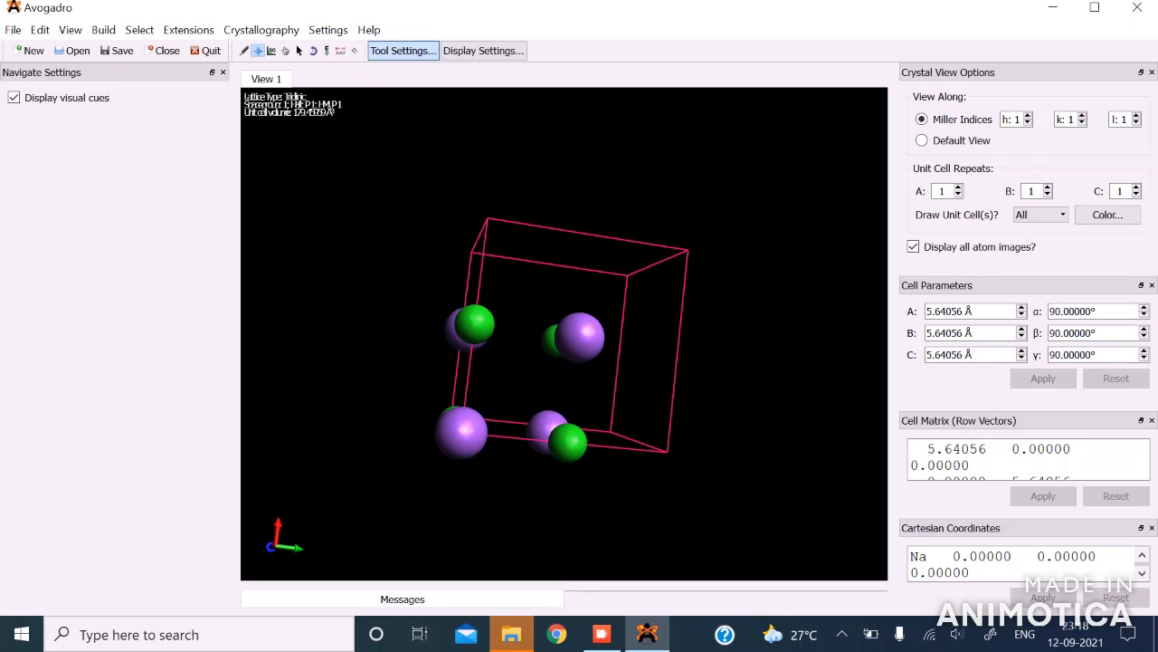
click(261, 30)
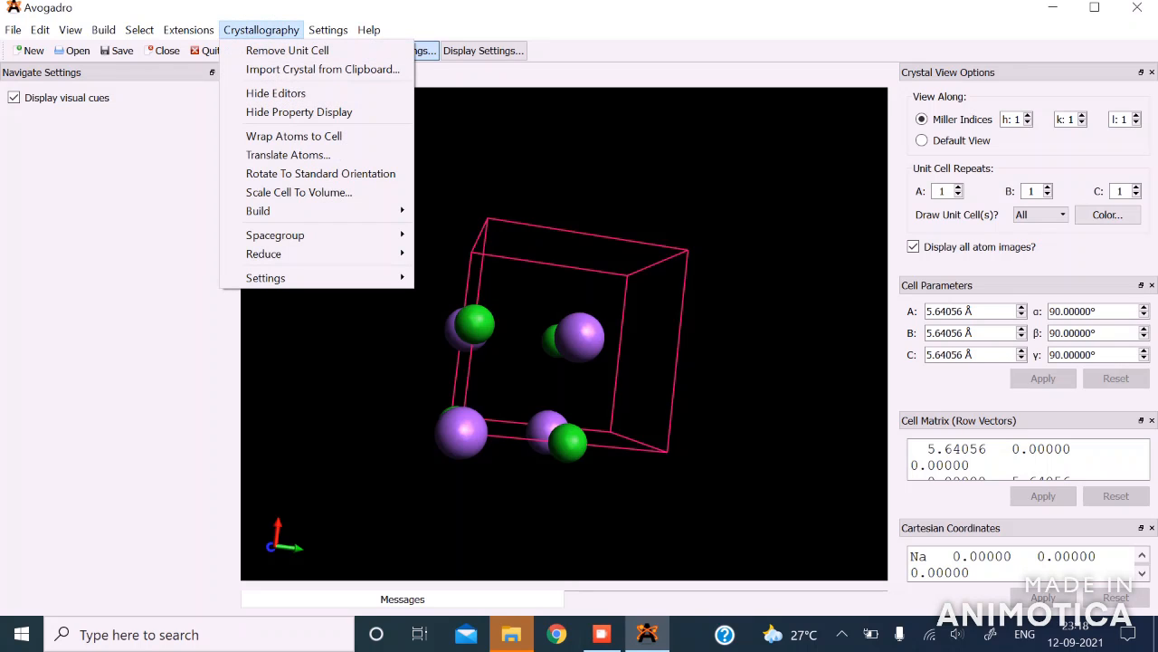
mouse_move(275, 234)
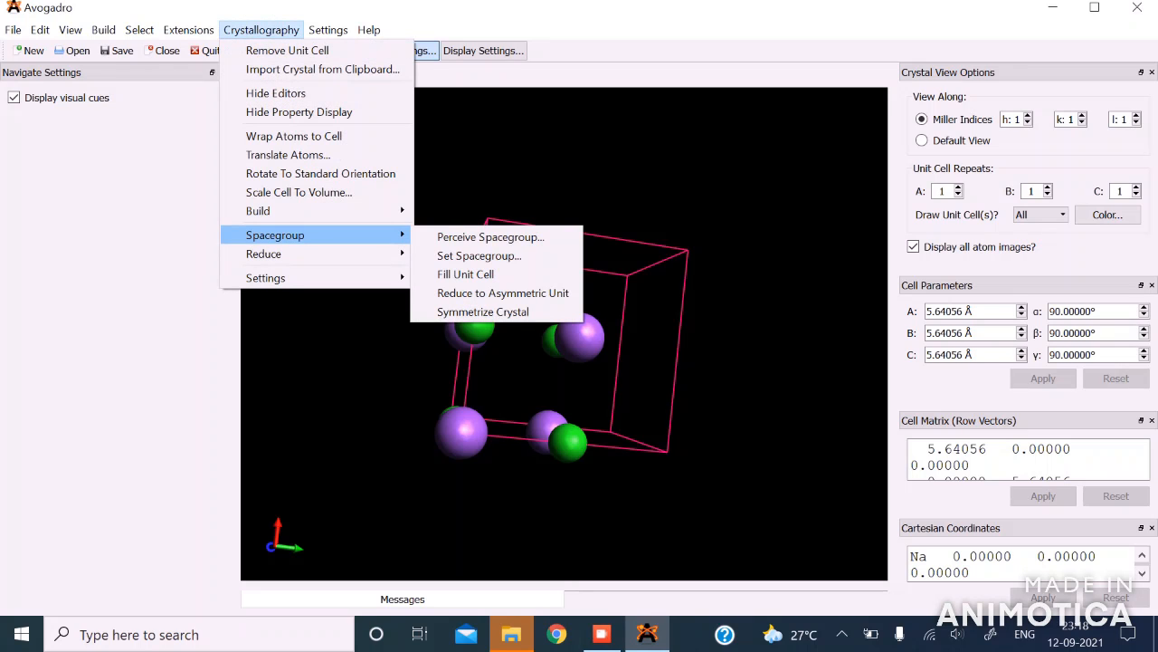
click(491, 236)
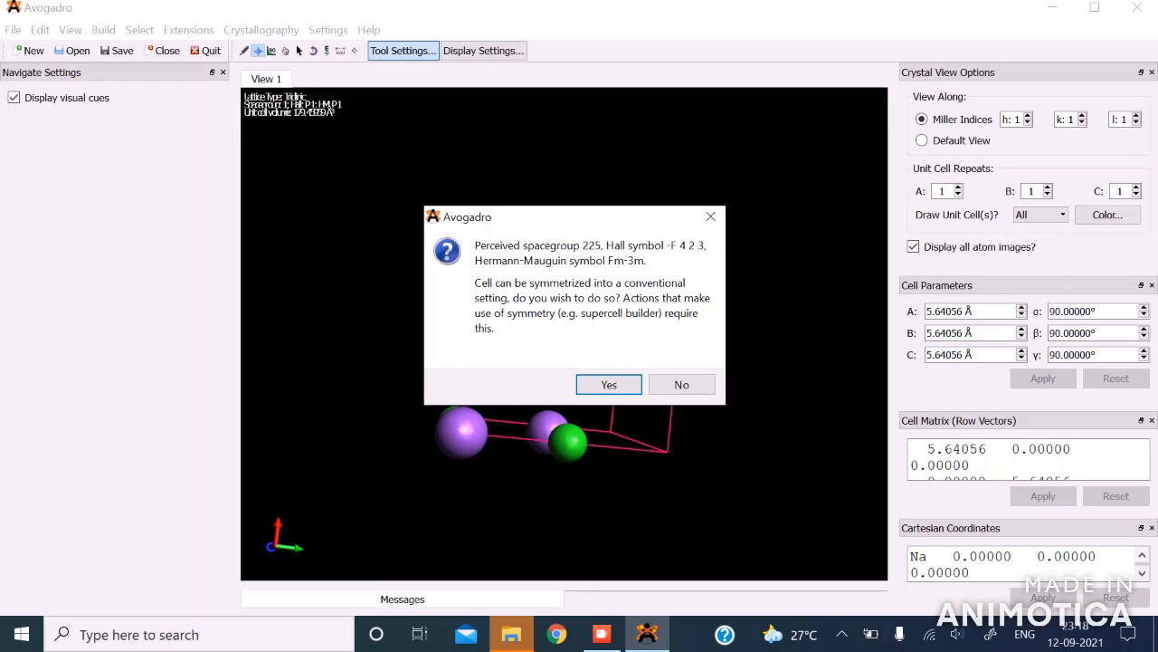
key(Return)
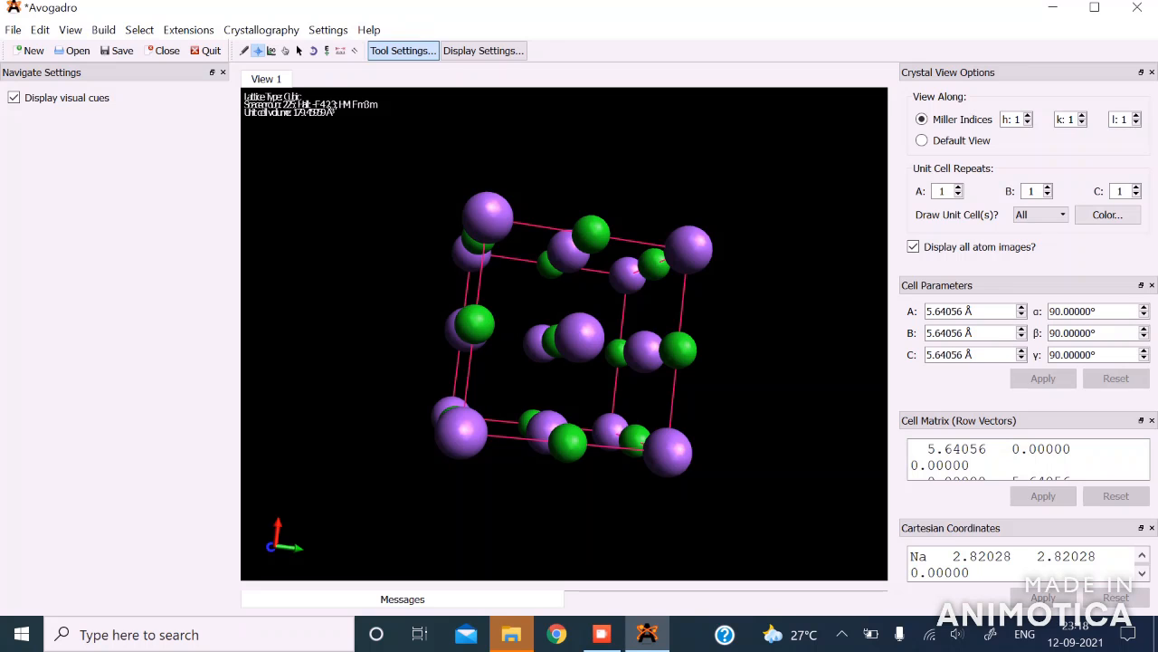
drag(525, 379, 721, 465)
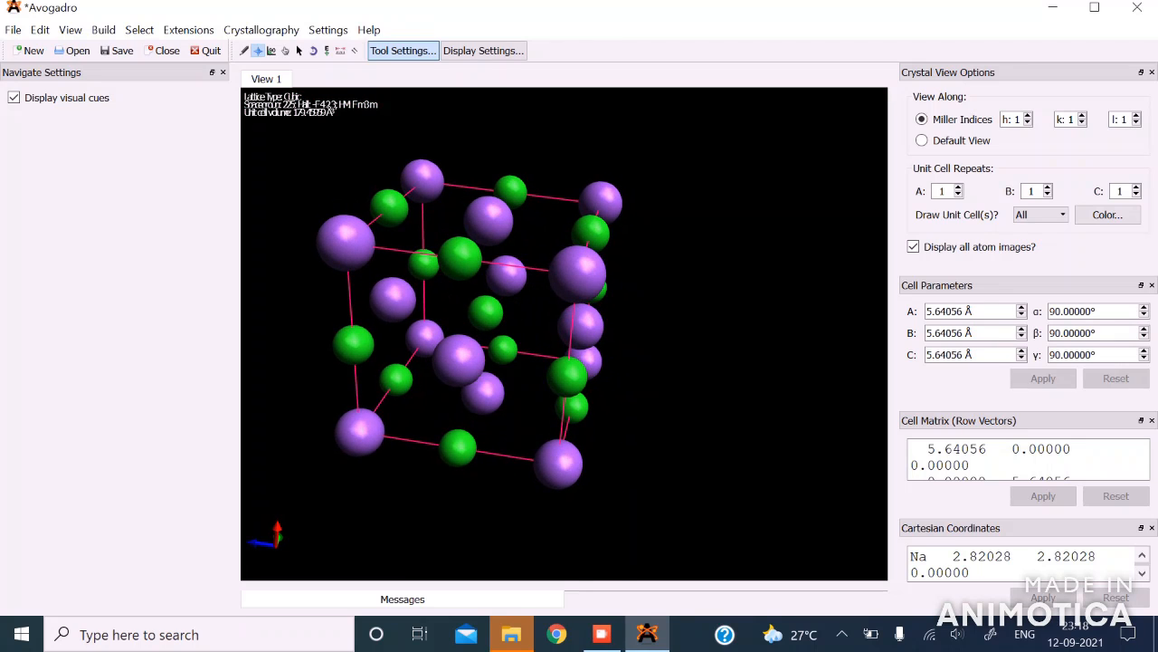